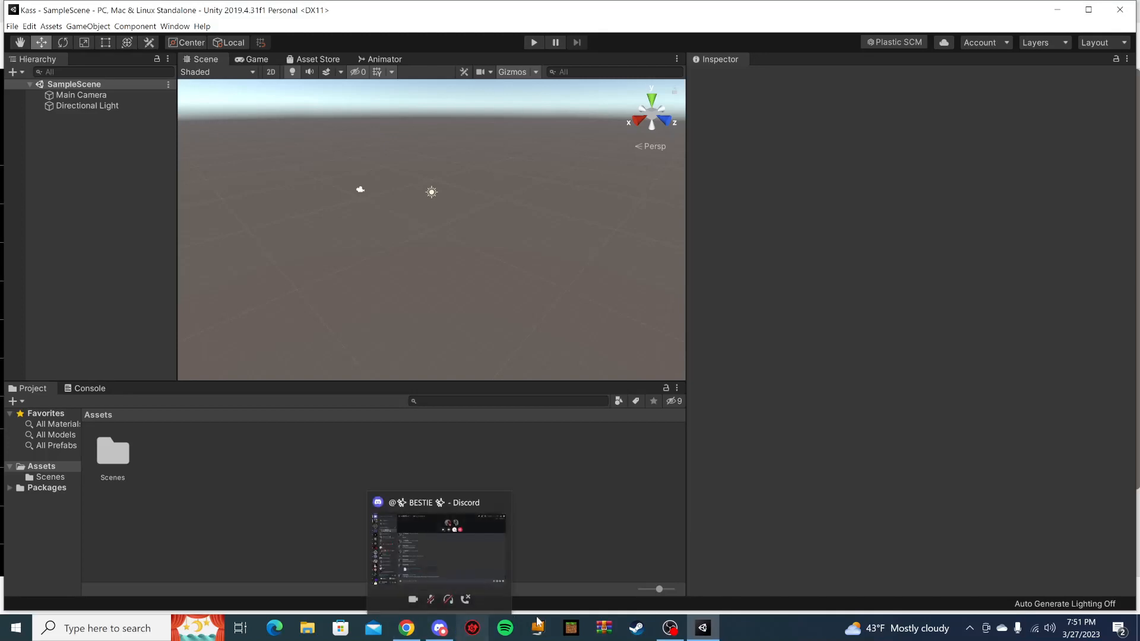
Step: Switch to Chrome, open the downloaded 1 - VRCSDK3-AVATAR-2022.10.27.00.35_Public package and import all its contents into the Unity project
{"action": "mouse_move", "coordinate": [669, 630]}
{"action": "left_click", "coordinate": [413, 561]}
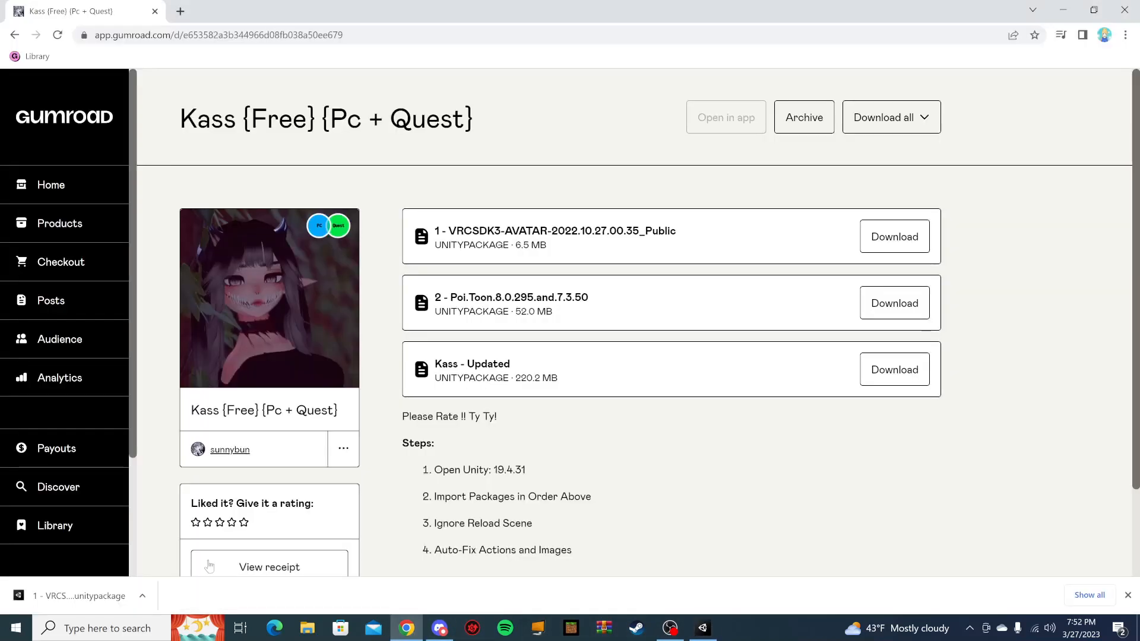
{"action": "left_click", "coordinate": [89, 596]}
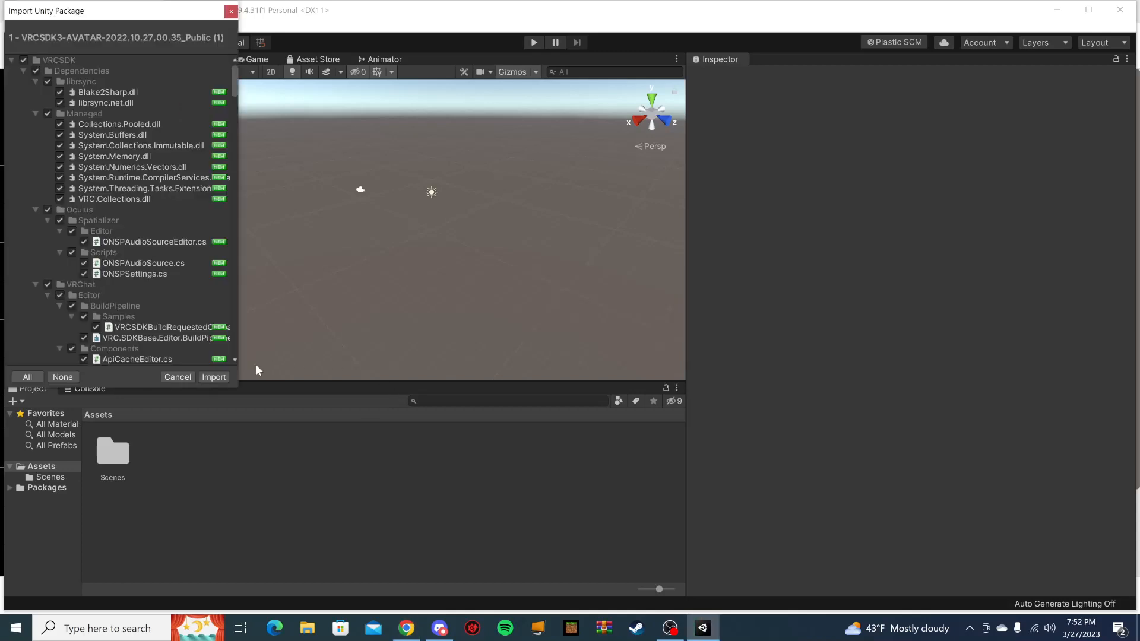
{"action": "left_click", "coordinate": [215, 378]}
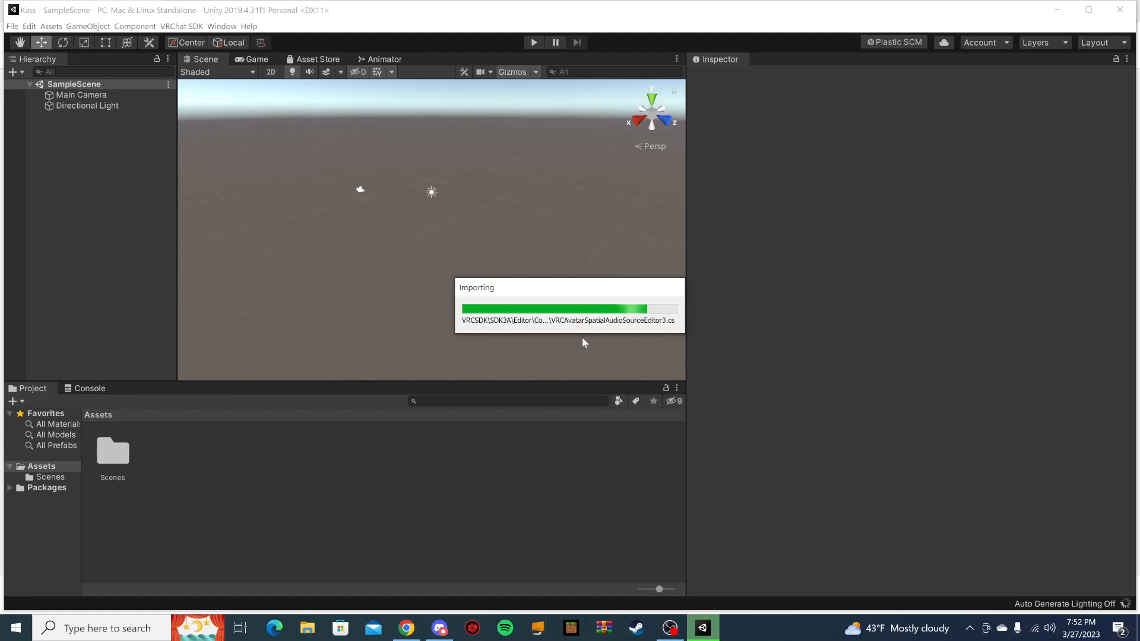
Step: Download the 2 - Poi.Toon.8.0.295.and.7.3.50 package from the Gumroad page in Chrome and return to Unity
{"action": "left_click", "coordinate": [406, 628]}
{"action": "left_click", "coordinate": [881, 301]}
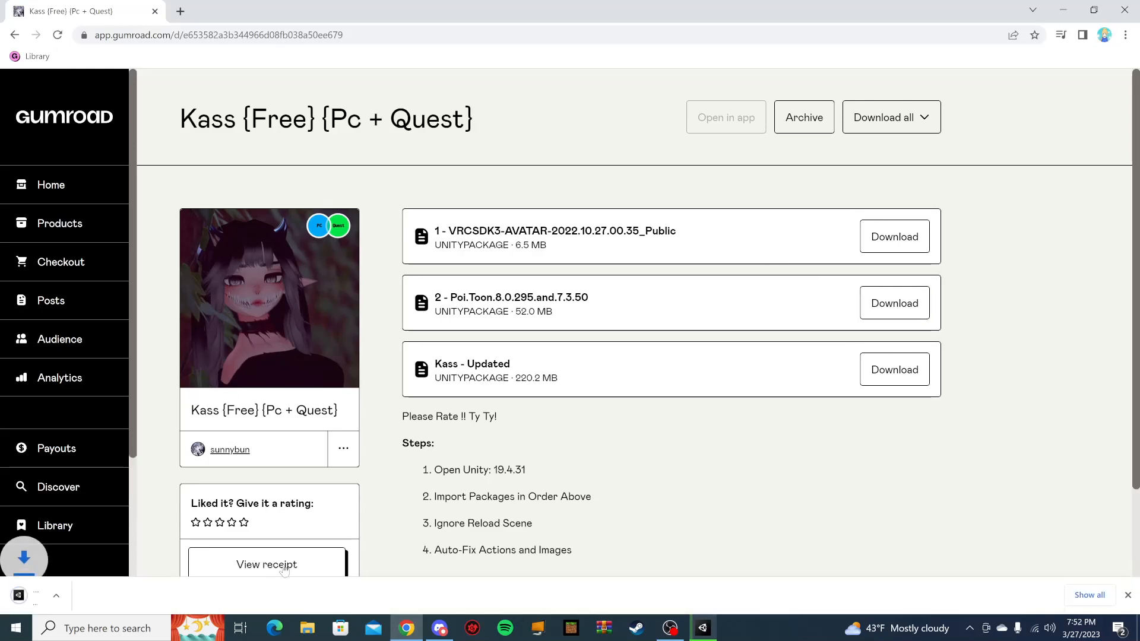
{"action": "left_click", "coordinate": [704, 626]}
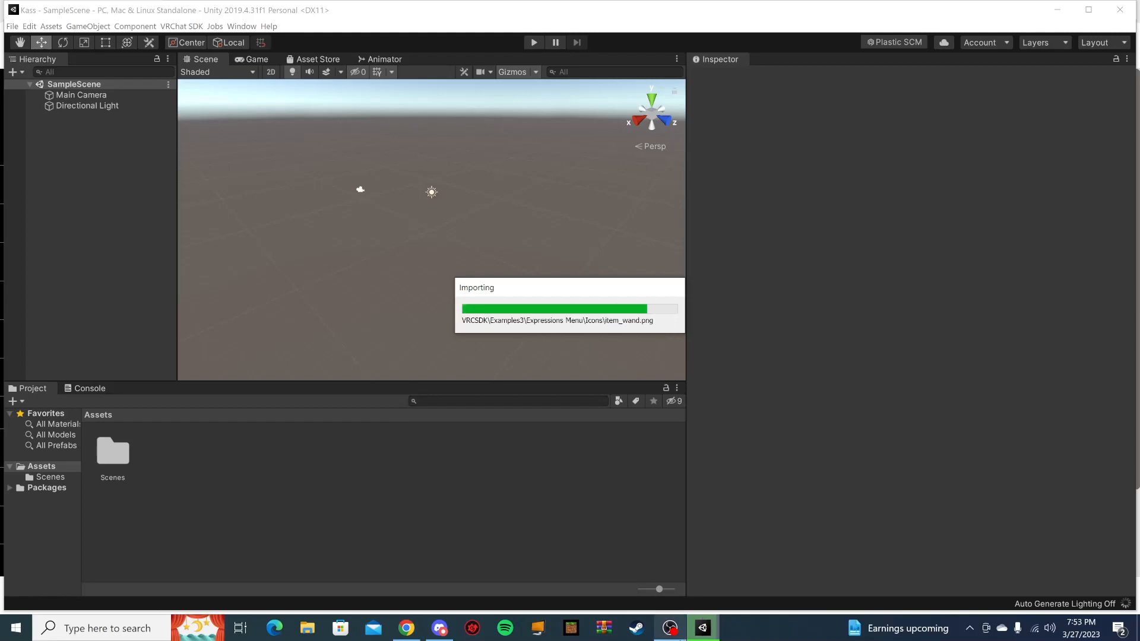
{"action": "left_click", "coordinate": [675, 634]}
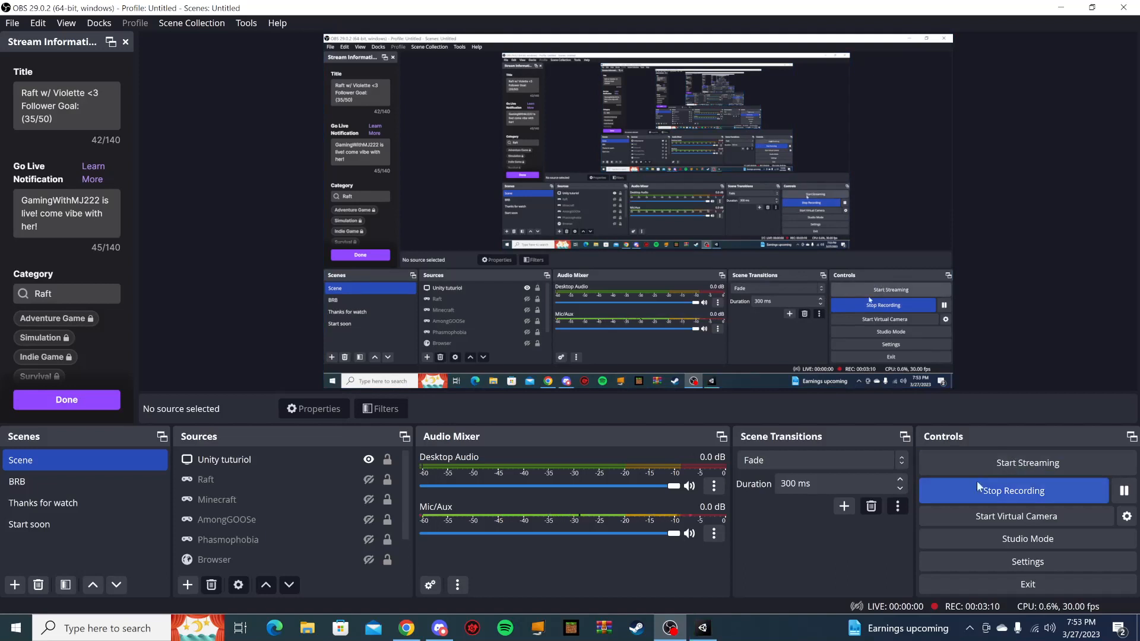
{"action": "left_click", "coordinate": [1124, 492]}
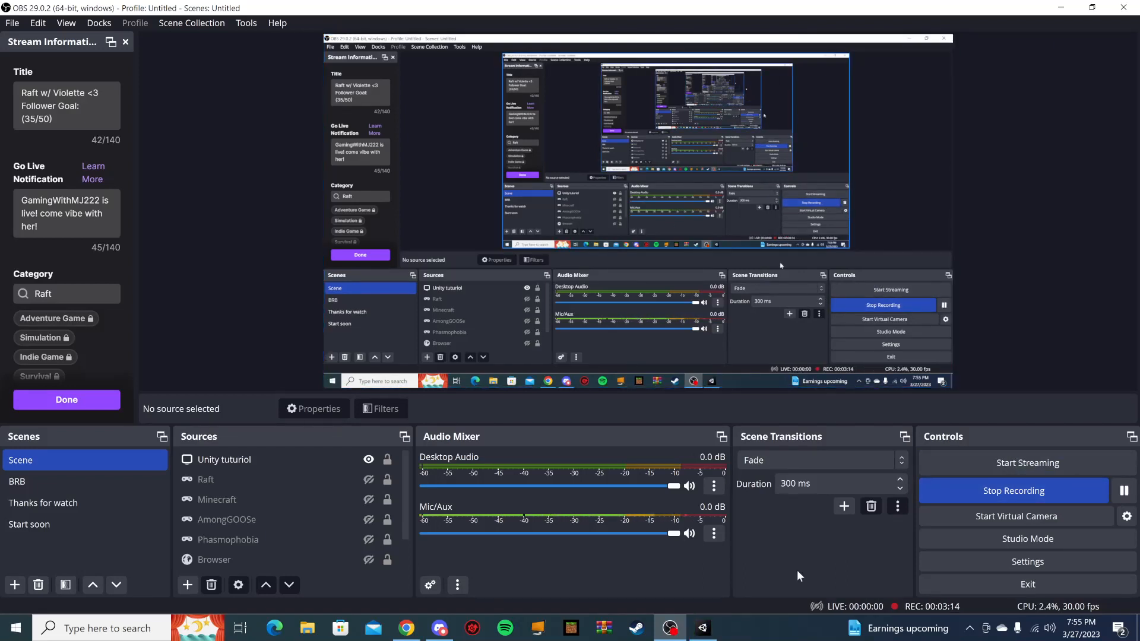
{"action": "left_click", "coordinate": [702, 627]}
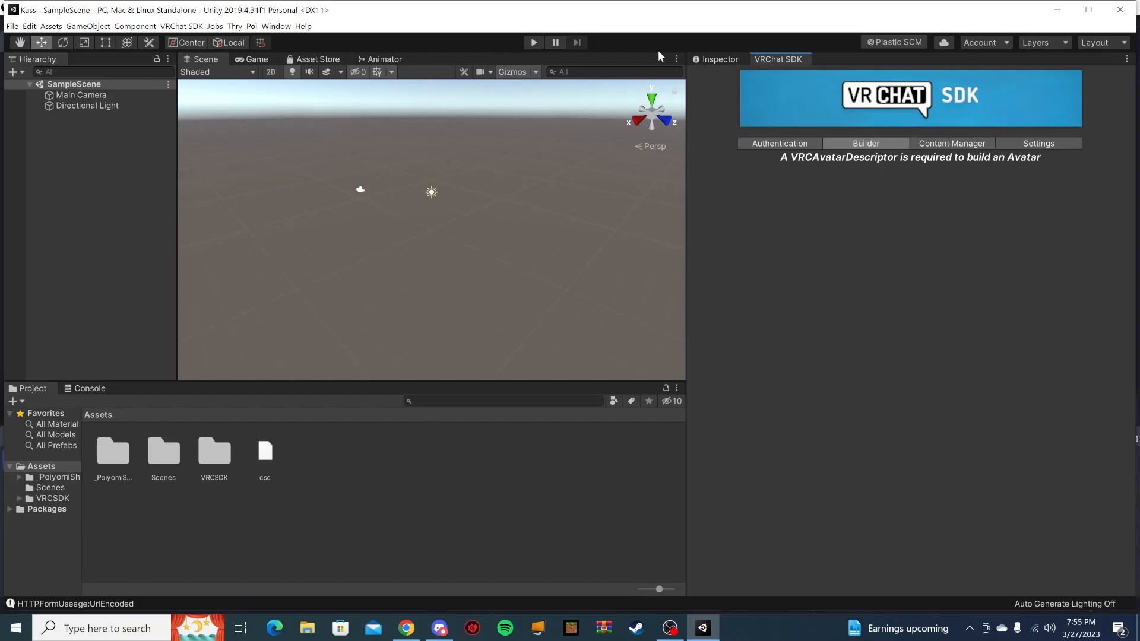
Step: Download the Kass - Updated package from the Gumroad page in Chrome and import all its contents into the Unity project
{"action": "left_click", "coordinate": [721, 61]}
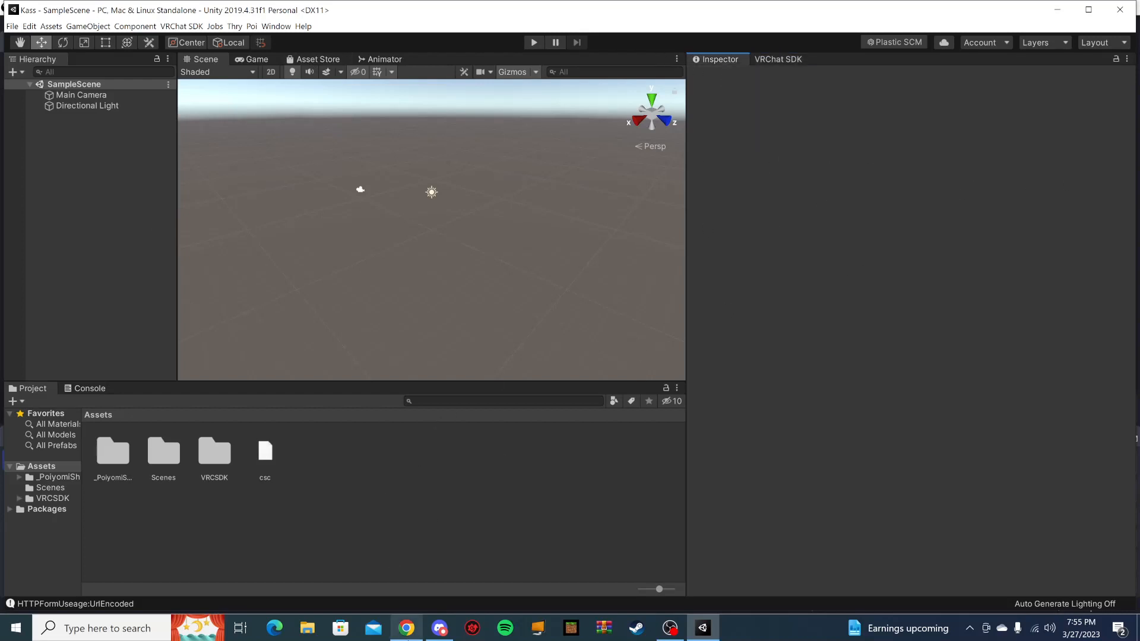
{"action": "left_click", "coordinate": [407, 628]}
{"action": "left_click", "coordinate": [879, 365]}
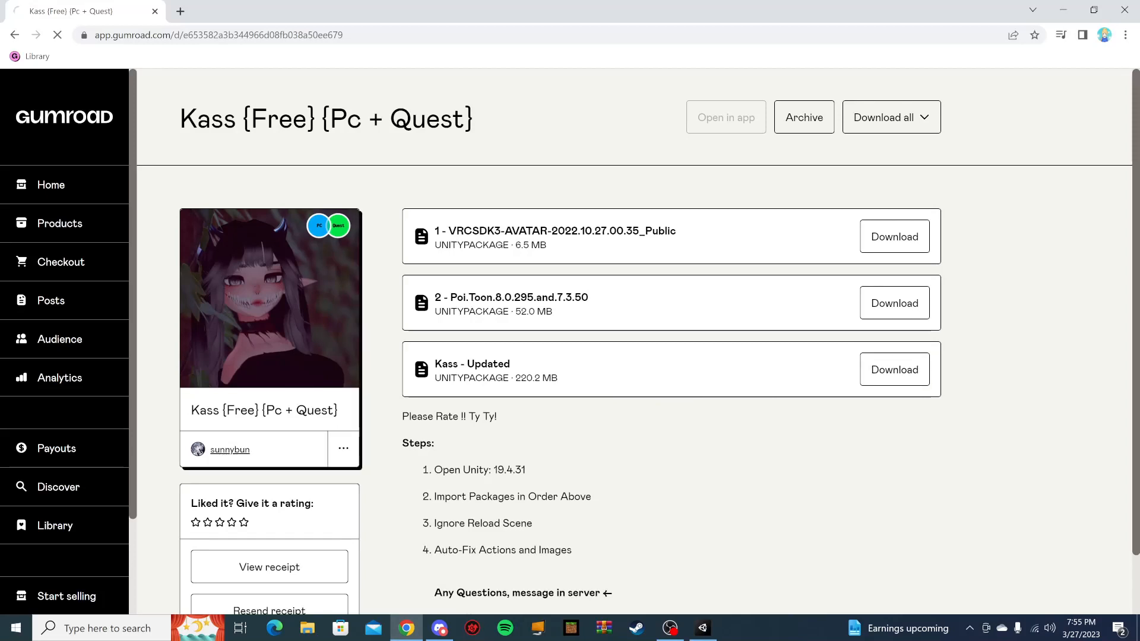
{"action": "left_click", "coordinate": [87, 601]}
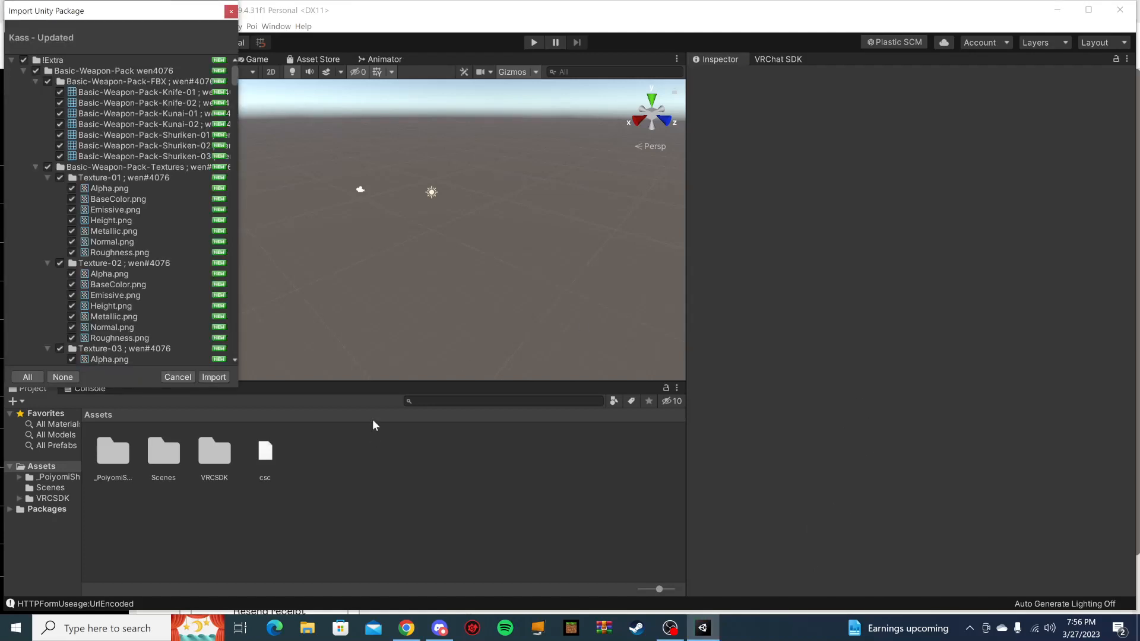
{"action": "left_click", "coordinate": [213, 377]}
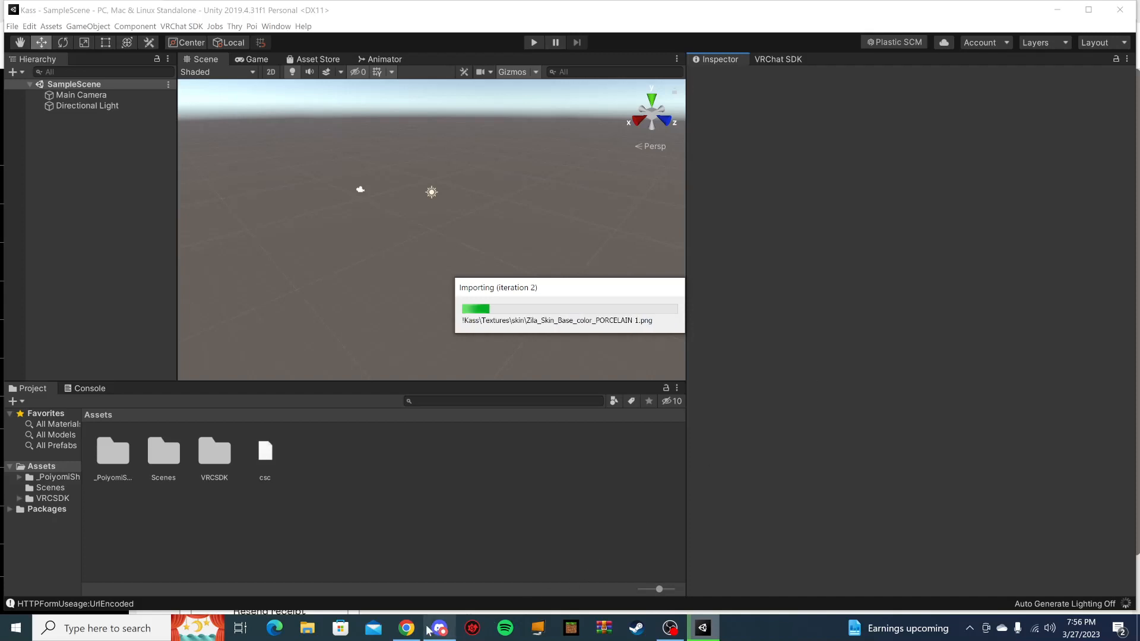
{"action": "left_click", "coordinate": [406, 628]}
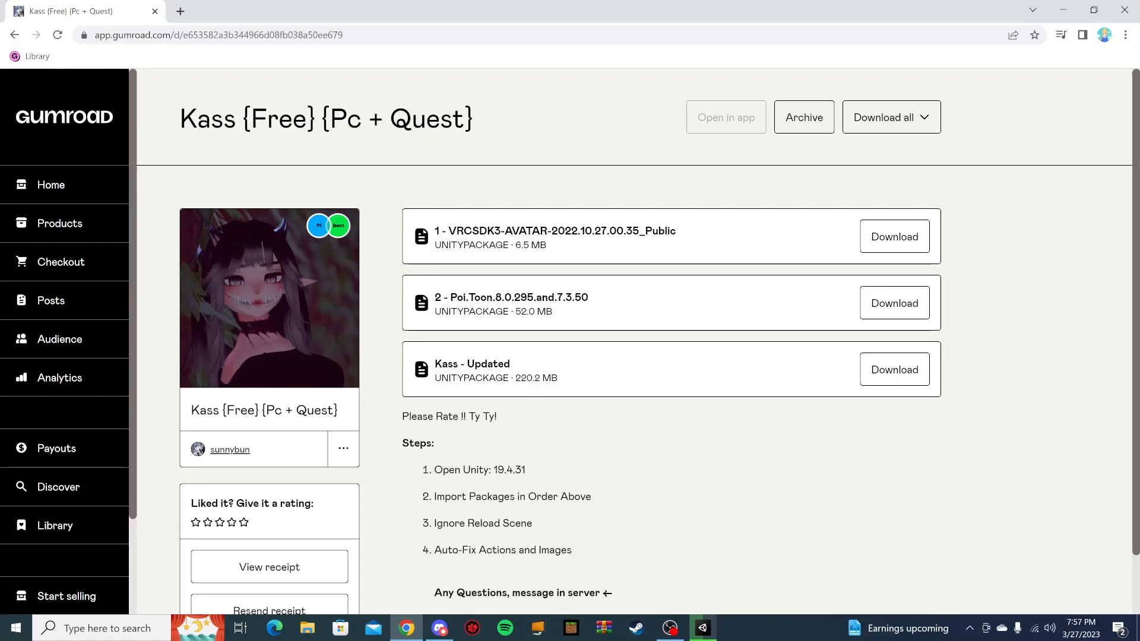
{"action": "left_click", "coordinate": [702, 628]}
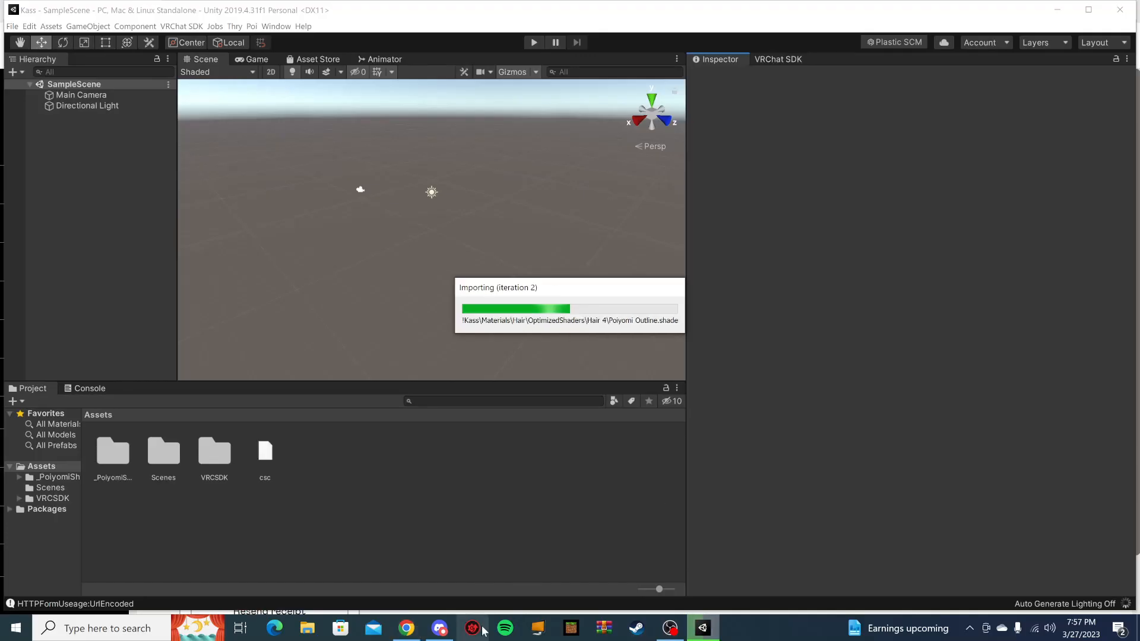
Step: In Chrome, open the Kass creator's Gumroad store, look through the avatars and assets offered, and close the store page
{"action": "left_click", "coordinate": [406, 628]}
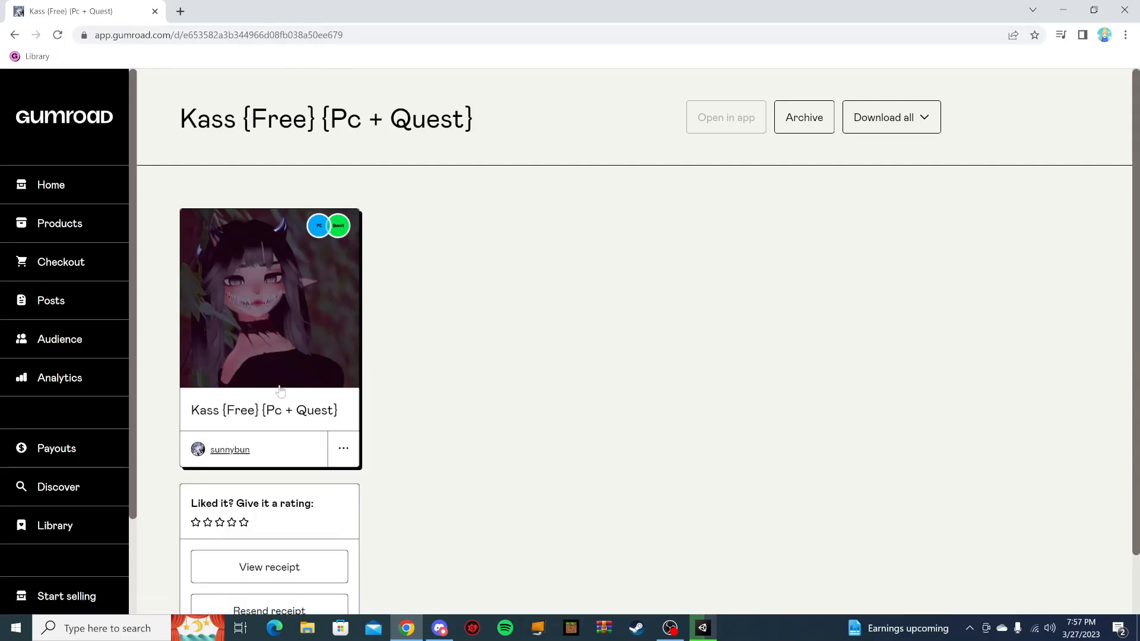
{"action": "left_click", "coordinate": [214, 454]}
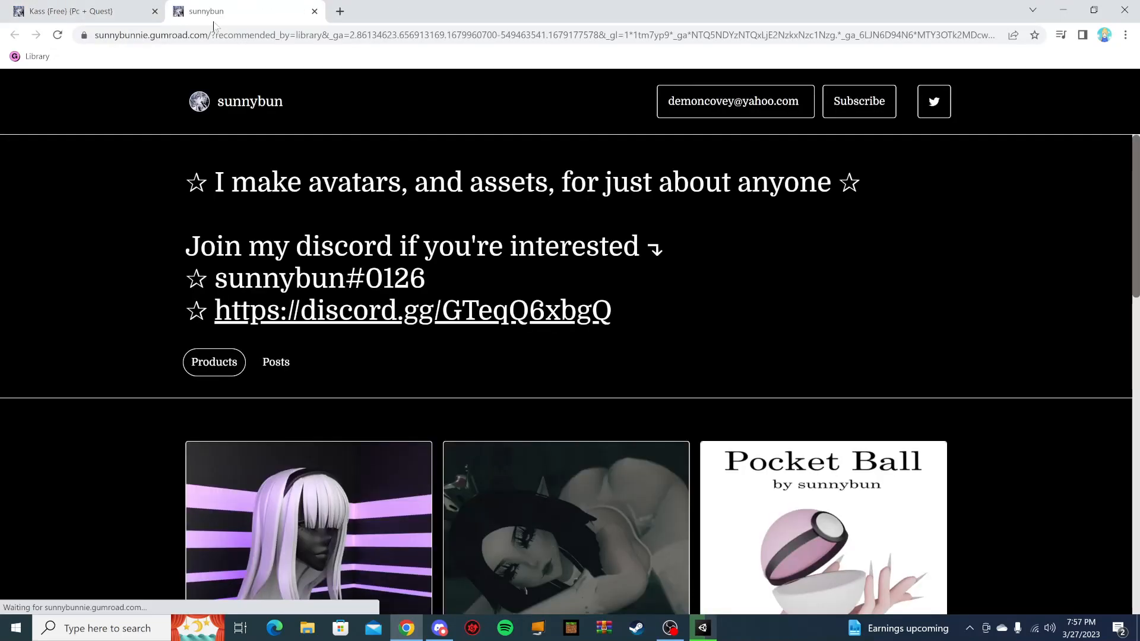
{"action": "scroll", "coordinate": [383, 467], "scroll_direction": "down", "scroll_amount": 6}
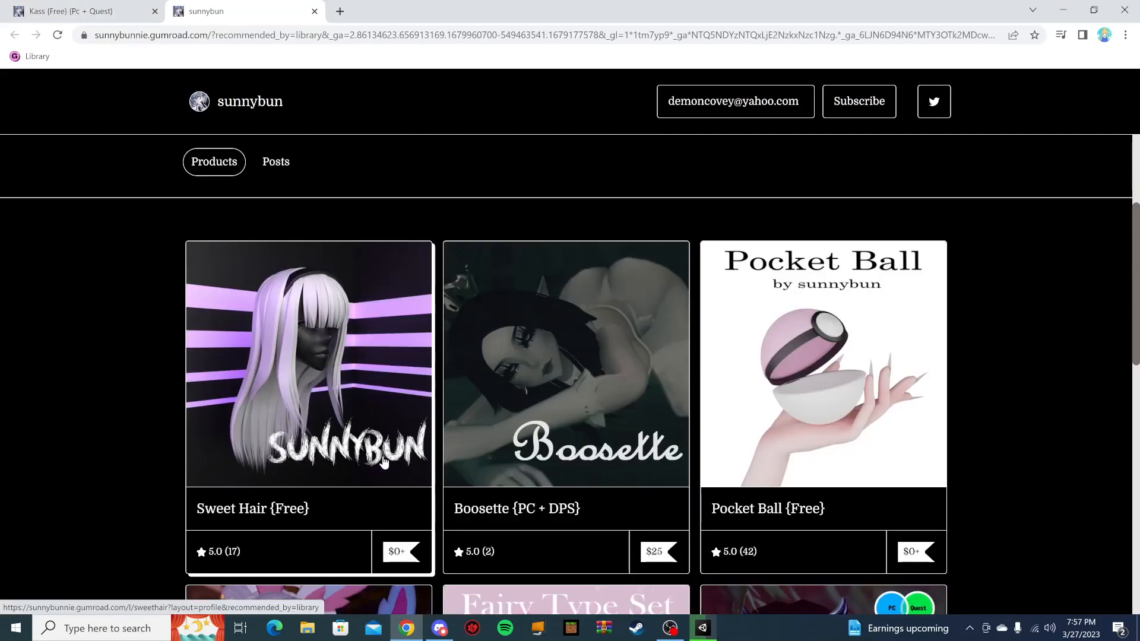
{"action": "scroll", "coordinate": [698, 424], "scroll_direction": "down", "scroll_amount": 3}
{"action": "scroll", "coordinate": [693, 415], "scroll_direction": "down", "scroll_amount": 4}
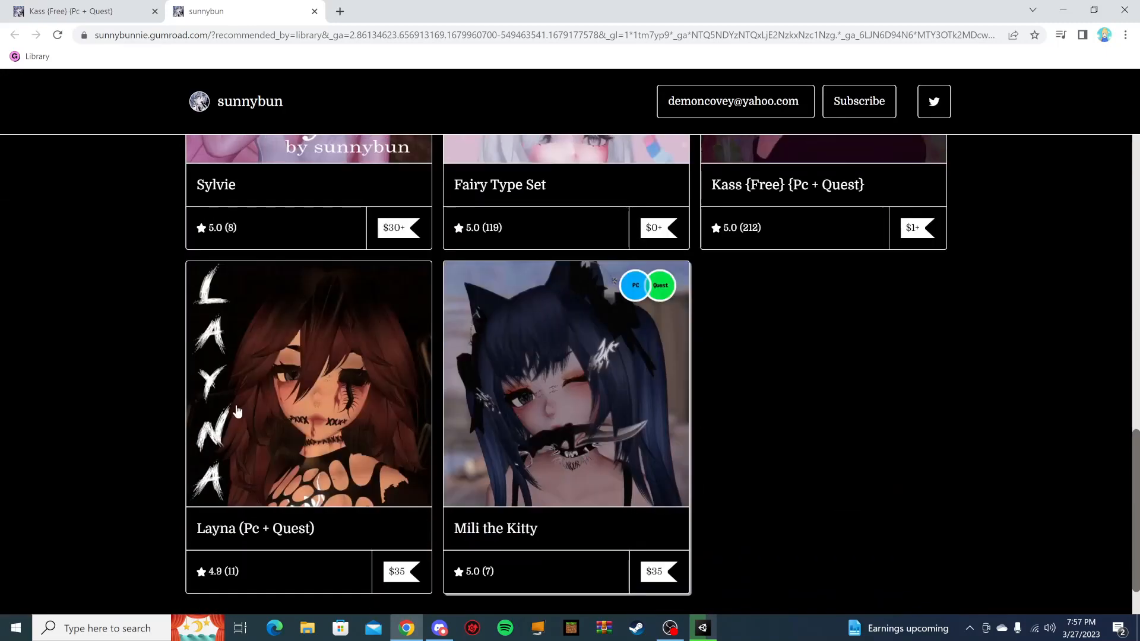
{"action": "scroll", "coordinate": [924, 311], "scroll_direction": "up", "scroll_amount": 10}
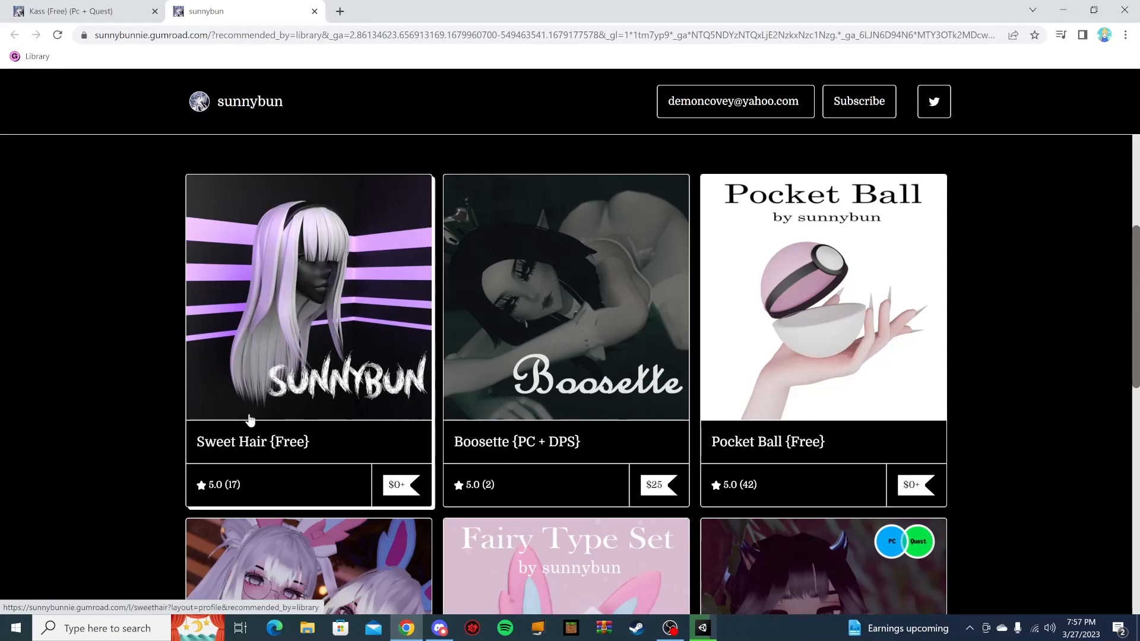
{"action": "scroll", "coordinate": [8, 468], "scroll_direction": "down", "scroll_amount": 10}
{"action": "scroll", "coordinate": [7, 466], "scroll_direction": "down", "scroll_amount": 1}
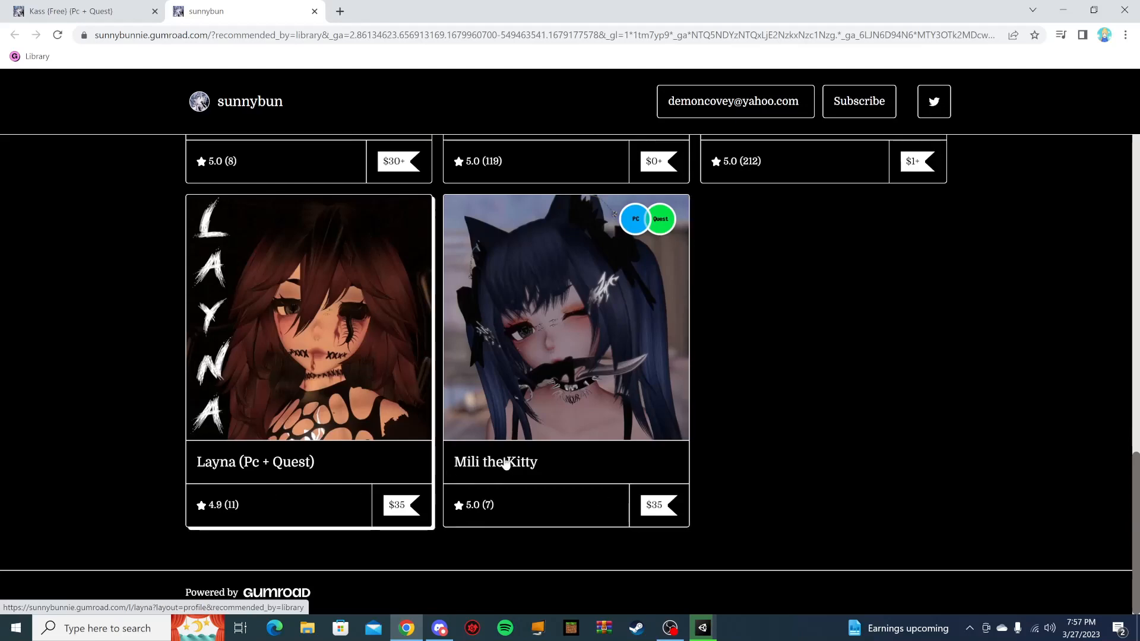
{"action": "scroll", "coordinate": [689, 335], "scroll_direction": "up", "scroll_amount": 3}
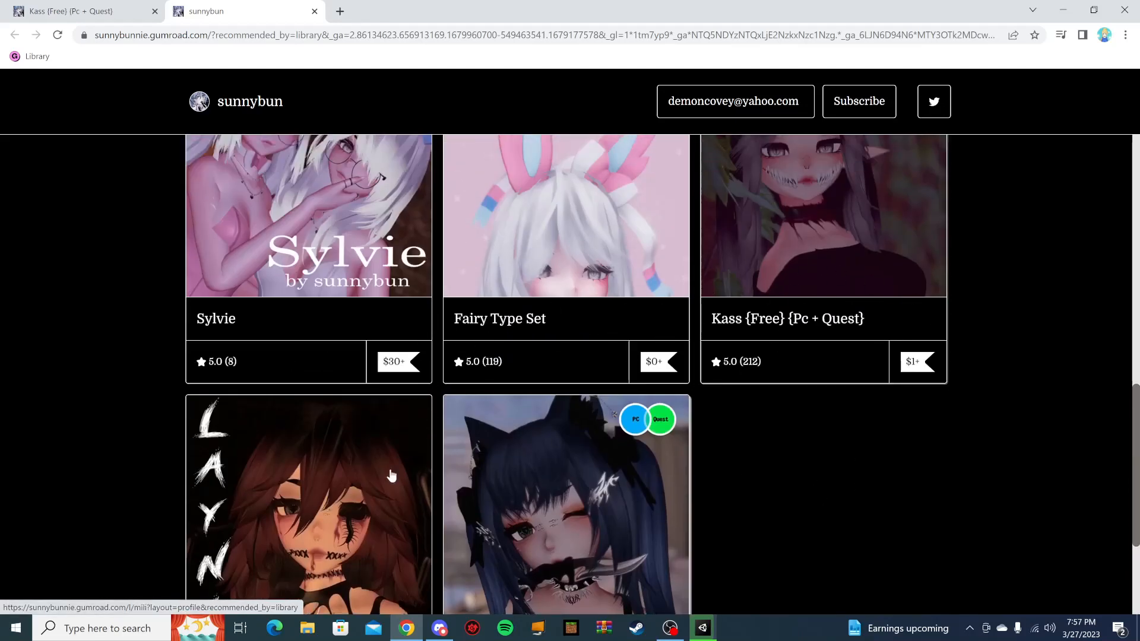
{"action": "scroll", "coordinate": [294, 447], "scroll_direction": "down", "scroll_amount": 3}
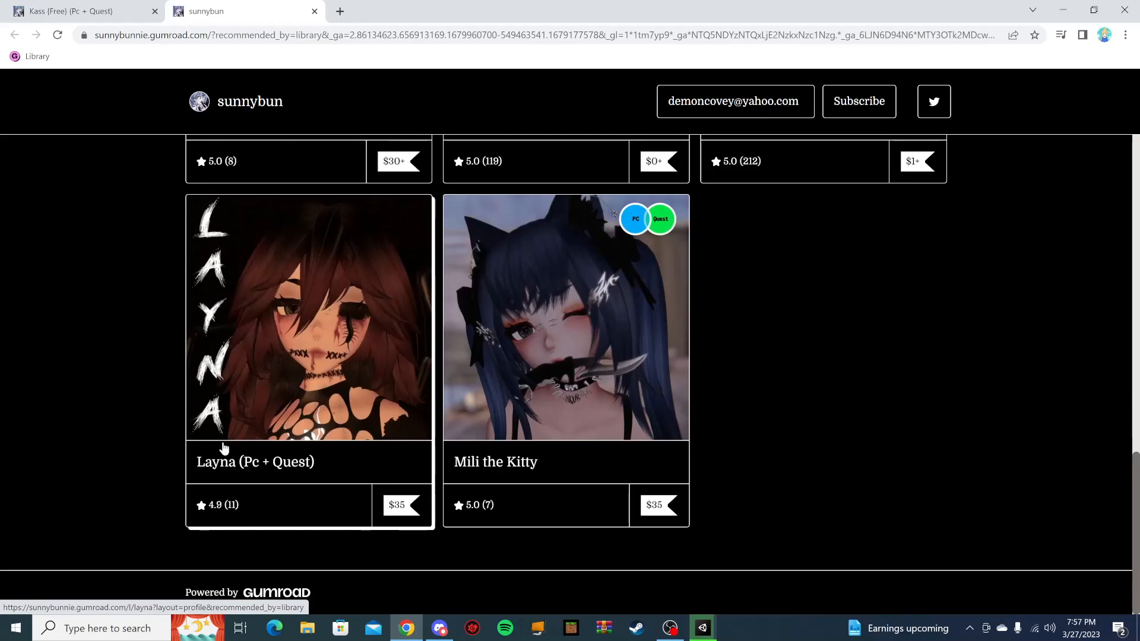
{"action": "scroll", "coordinate": [273, 451], "scroll_direction": "up", "scroll_amount": 14}
{"action": "scroll", "coordinate": [873, 438], "scroll_direction": "down", "scroll_amount": 8}
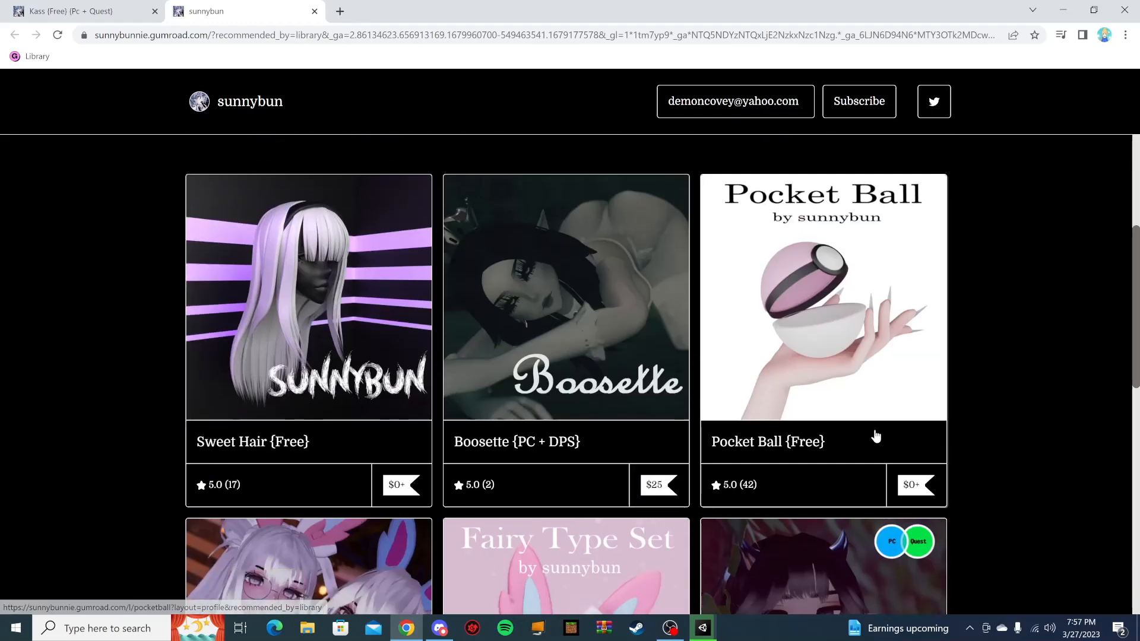
{"action": "scroll", "coordinate": [766, 374], "scroll_direction": "up", "scroll_amount": 4}
{"action": "scroll", "coordinate": [767, 374], "scroll_direction": "up", "scroll_amount": 2}
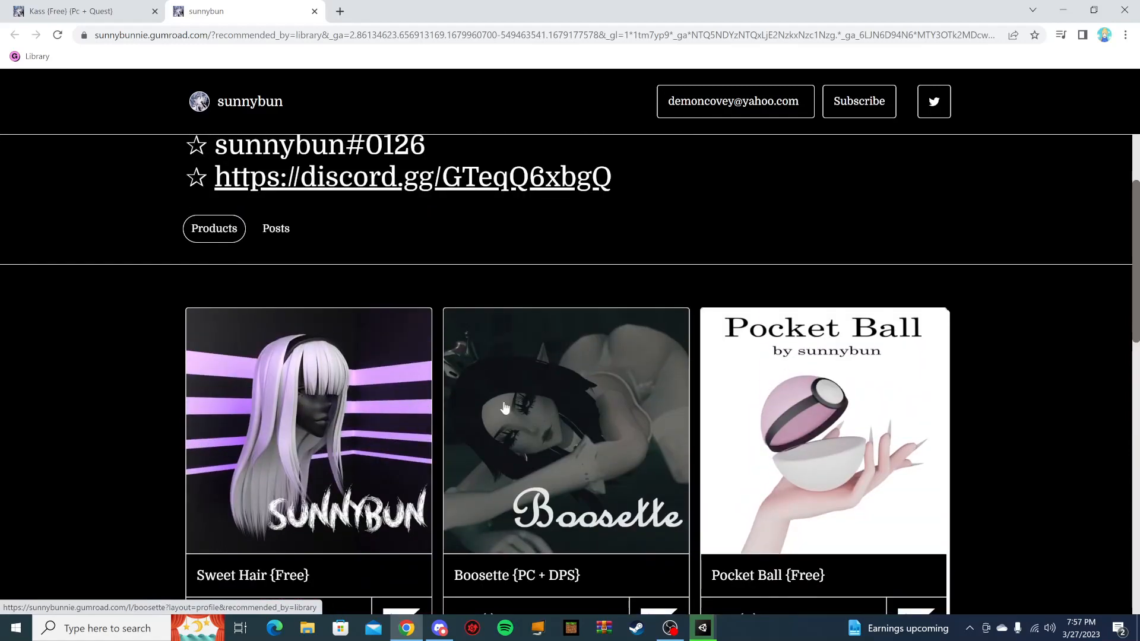
{"action": "scroll", "coordinate": [1134, 454], "scroll_direction": "down", "scroll_amount": 1}
{"action": "scroll", "coordinate": [1078, 418], "scroll_direction": "down", "scroll_amount": 9}
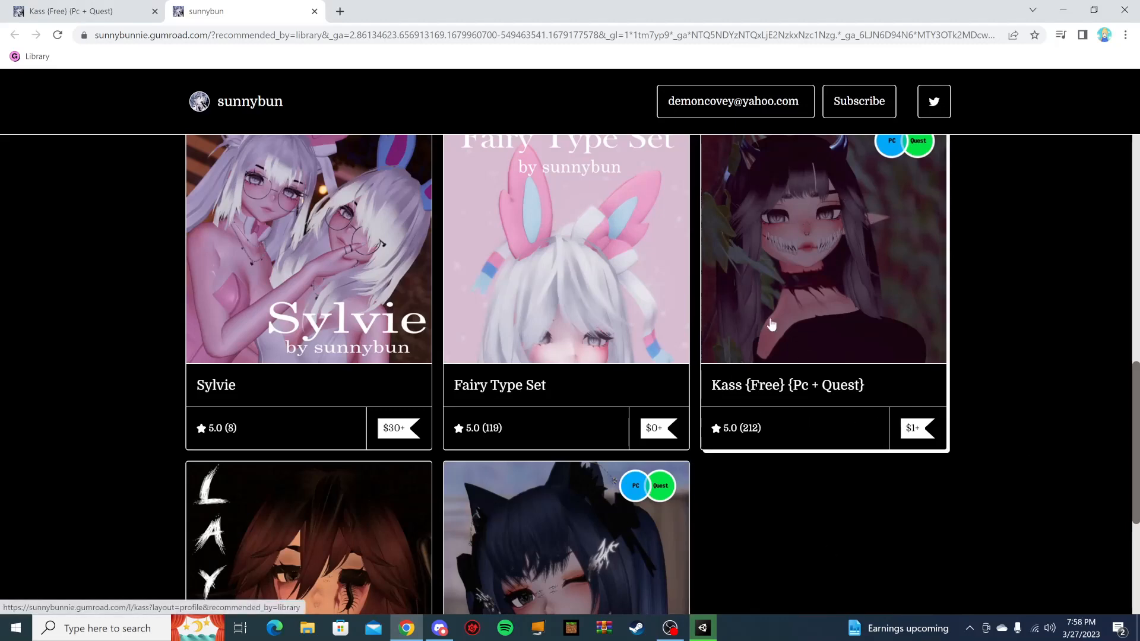
{"action": "left_click", "coordinate": [30, 8]}
{"action": "left_click", "coordinate": [314, 11]}
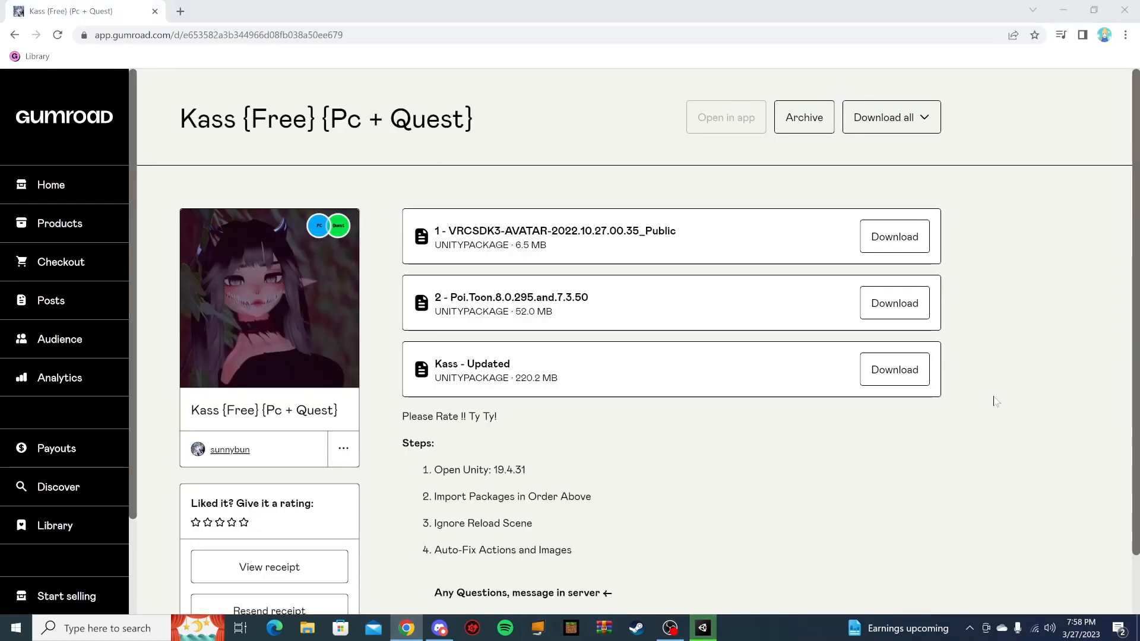
Step: Minimize the Chrome and OBS windows to return to Unity and reload the externally changed SampleScene
{"action": "left_click", "coordinate": [1077, 4]}
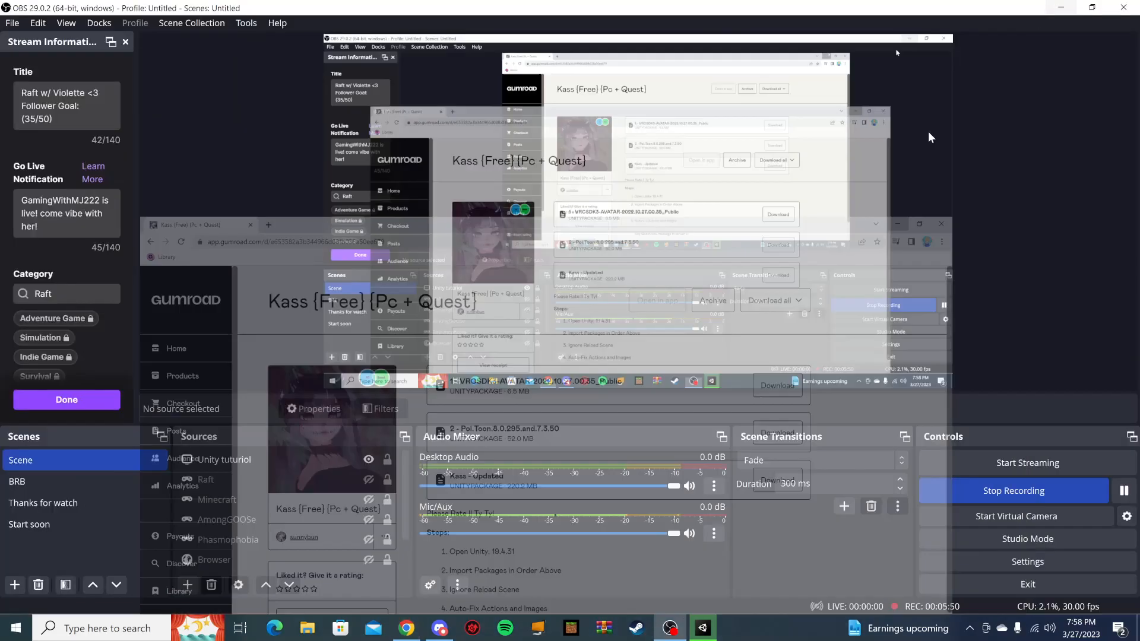
{"action": "left_click", "coordinate": [1060, 7]}
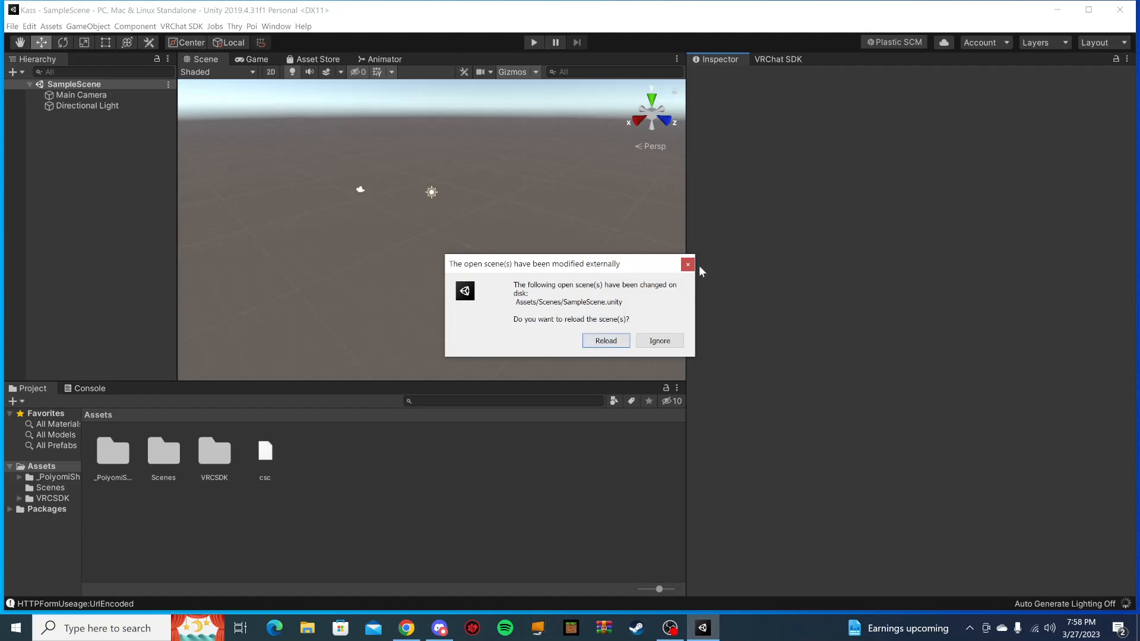
{"action": "left_click", "coordinate": [608, 343]}
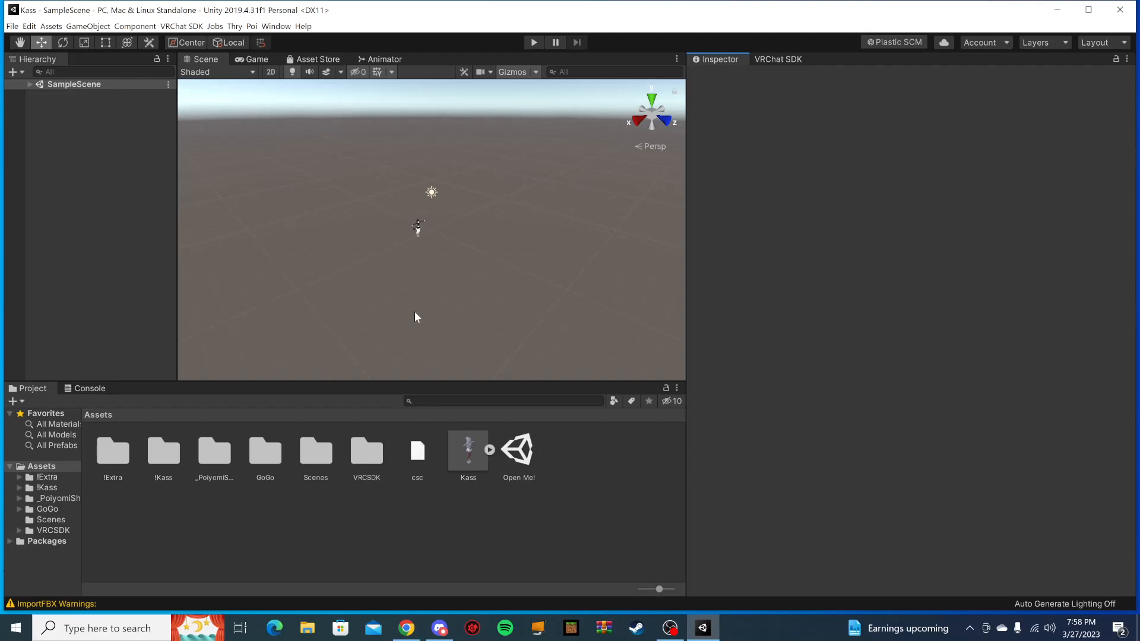
Step: View the Kass avatar up close in SampleScene and open the Open Me! scene from the Assets folder
{"action": "scroll", "coordinate": [412, 312], "scroll_direction": "up", "scroll_amount": 15}
{"action": "right_click_drag", "start_coordinate": [444, 232], "coordinate": [364, 204]}
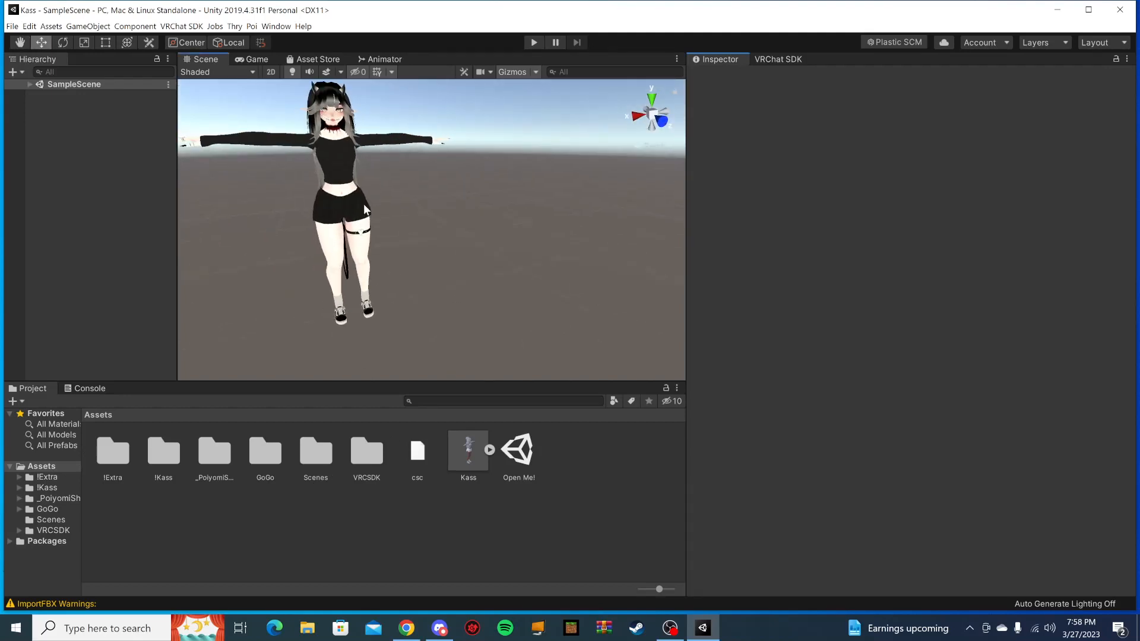
{"action": "middle_click_drag", "start_coordinate": [363, 204], "coordinate": [465, 216]}
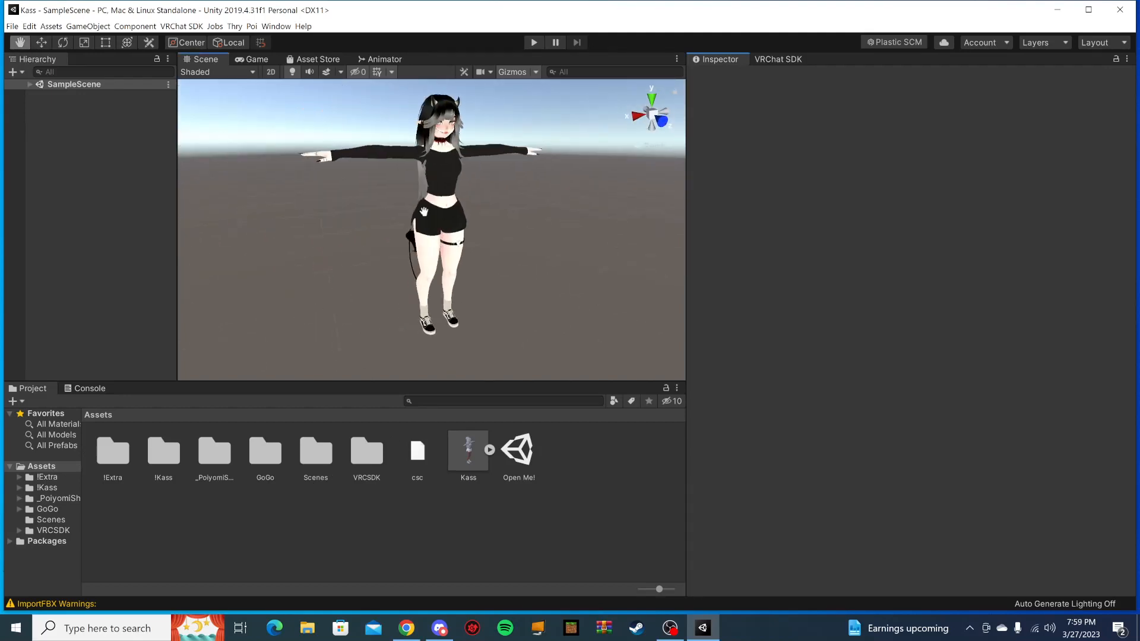
{"action": "double_click", "coordinate": [515, 453]}
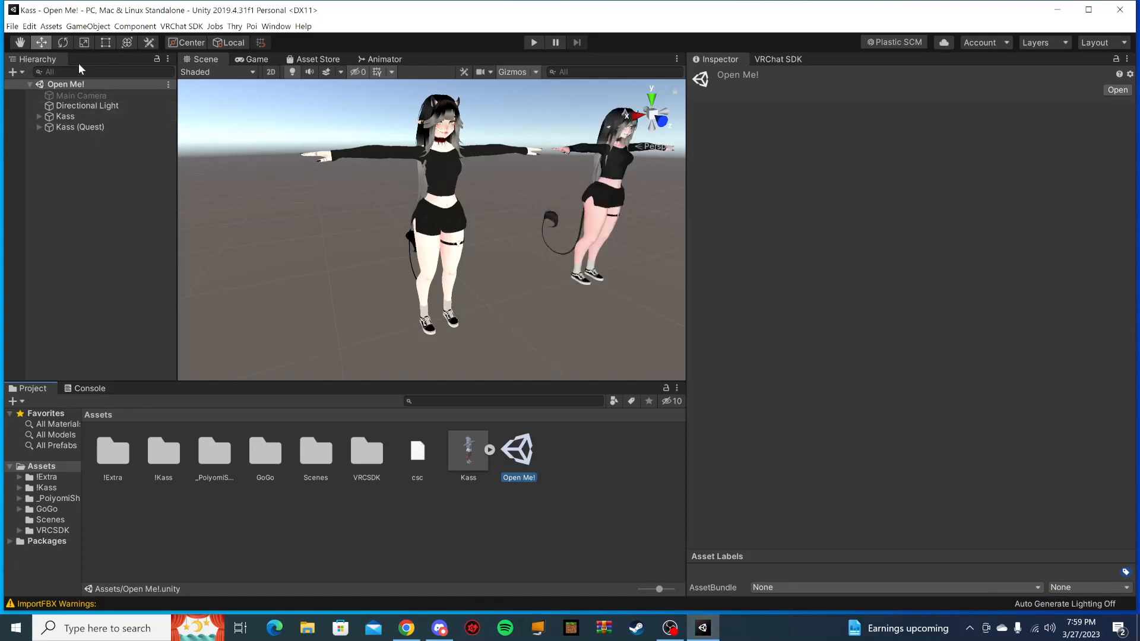
Step: Select the Kass avatar in the scene and examine its VRC Avatar Descriptor settings, from playable layers to expressions menu and parameters
{"action": "left_click", "coordinate": [72, 117]}
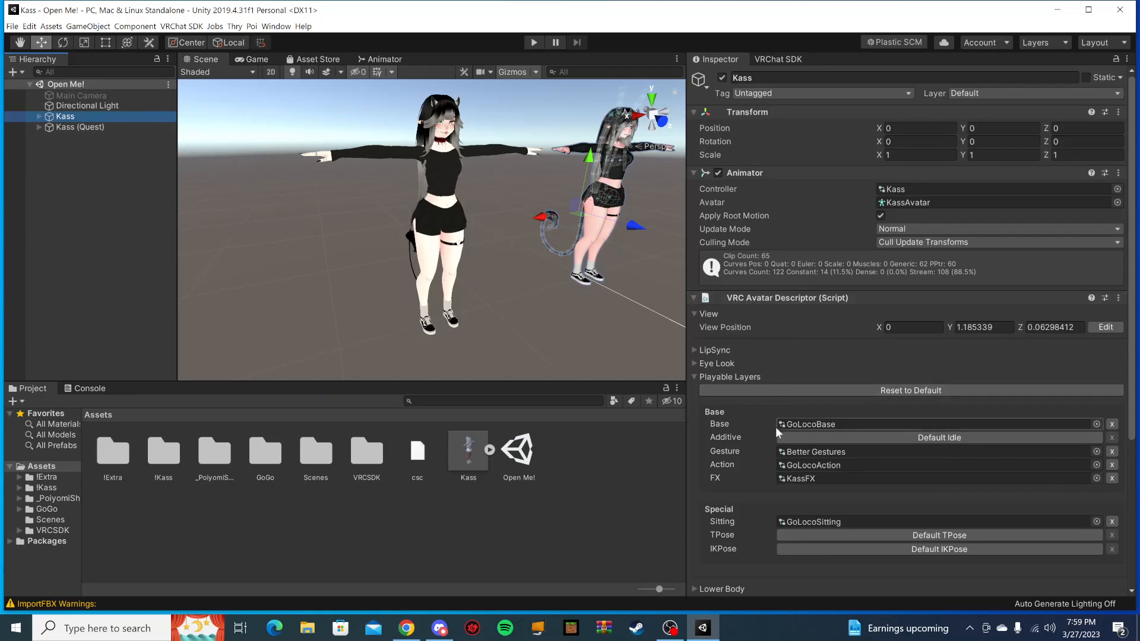
{"action": "scroll", "coordinate": [775, 426], "scroll_direction": "down", "scroll_amount": 5}
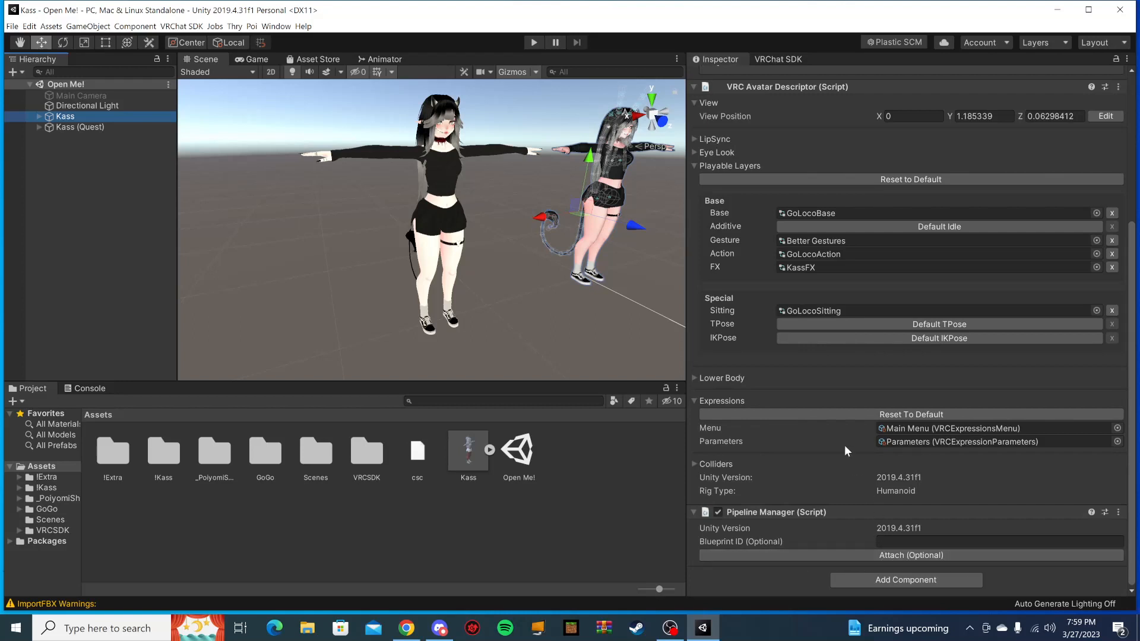
{"action": "scroll", "coordinate": [843, 448], "scroll_direction": "up", "scroll_amount": 5}
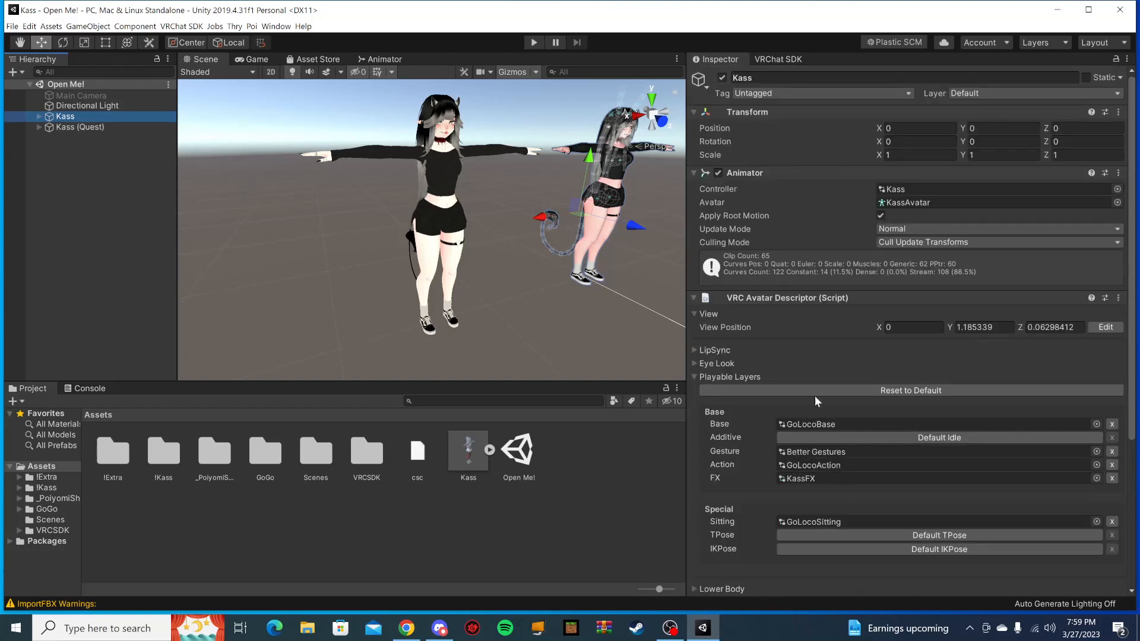
Step: Open the avatar's KassFX controller and look through the avatar mask options for the AllParts layer, leaving the mask at None
{"action": "double_click", "coordinate": [799, 481]}
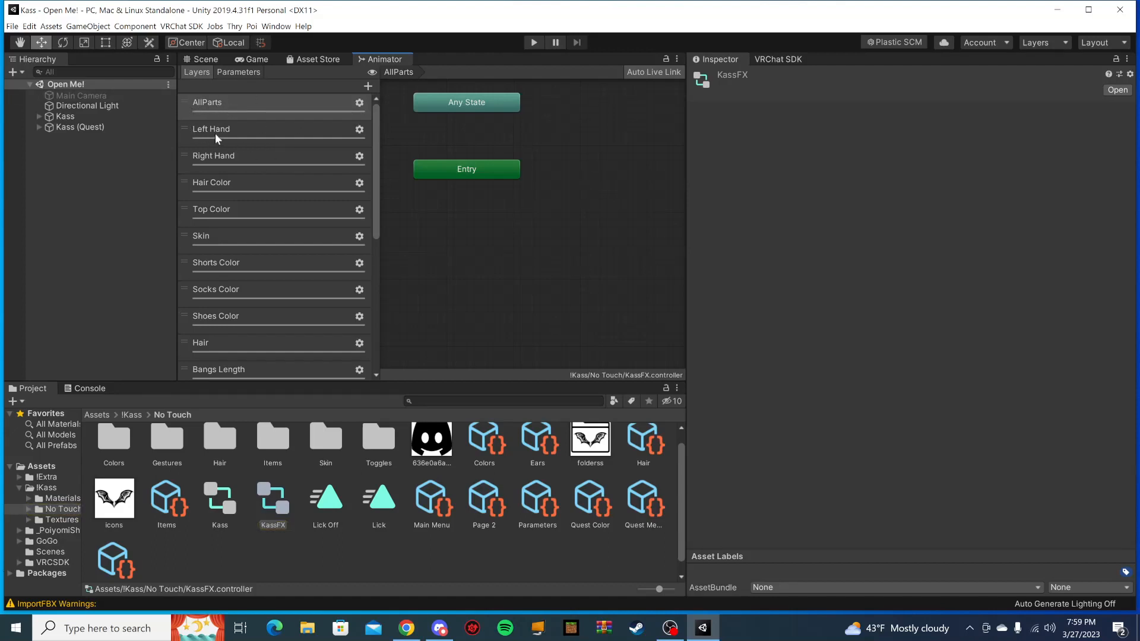
{"action": "left_click", "coordinate": [358, 104]}
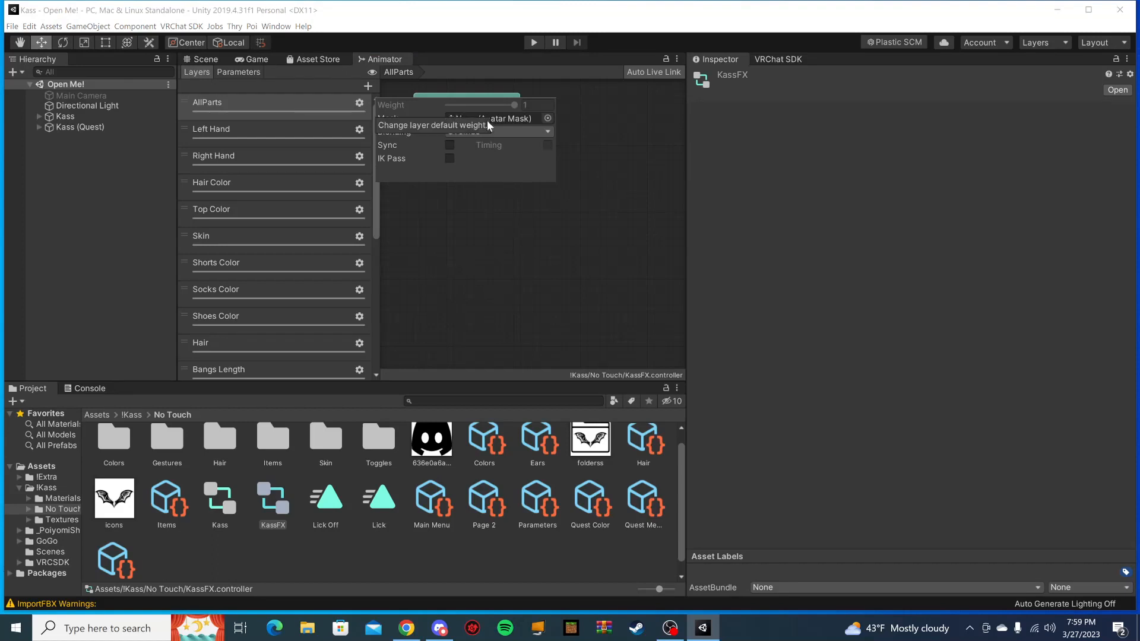
{"action": "left_click", "coordinate": [548, 118]}
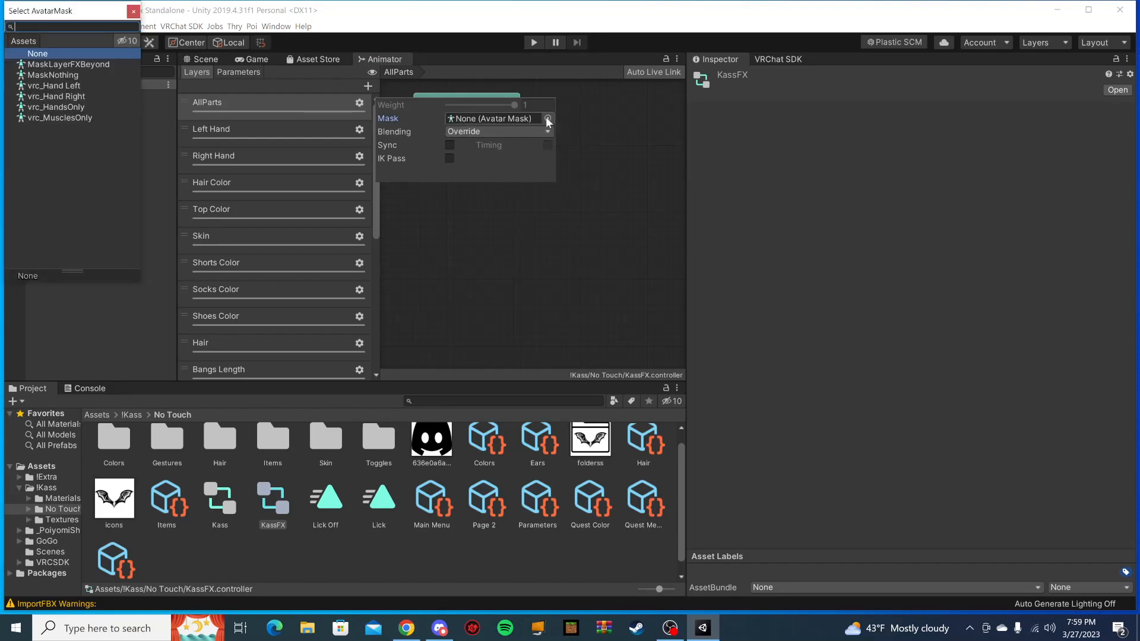
{"action": "left_click", "coordinate": [37, 54]}
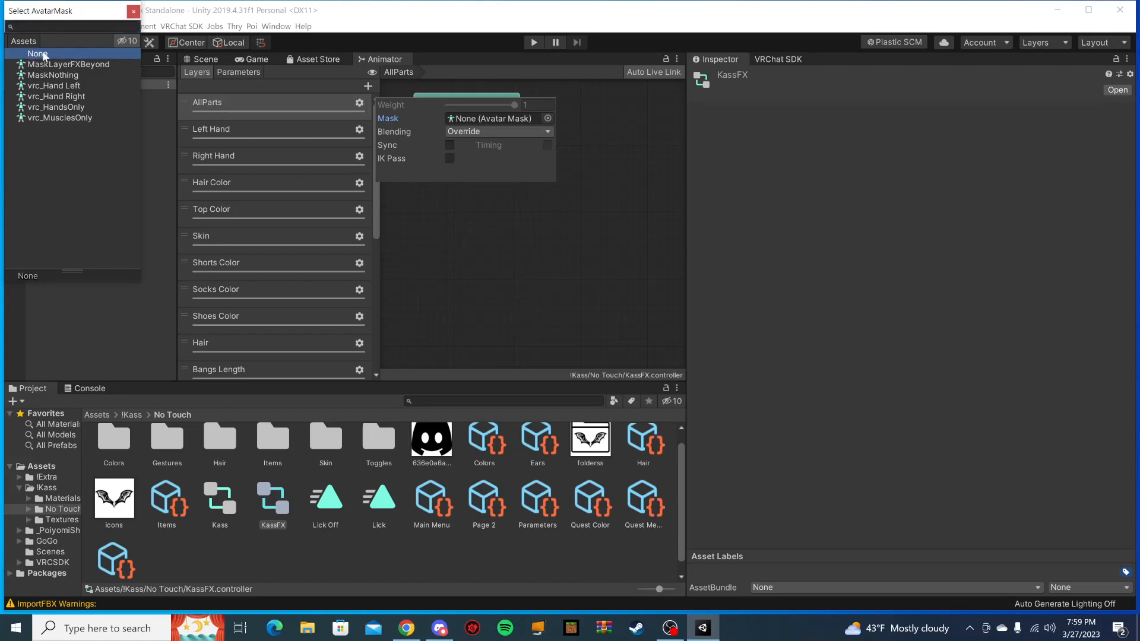
{"action": "left_click", "coordinate": [133, 11]}
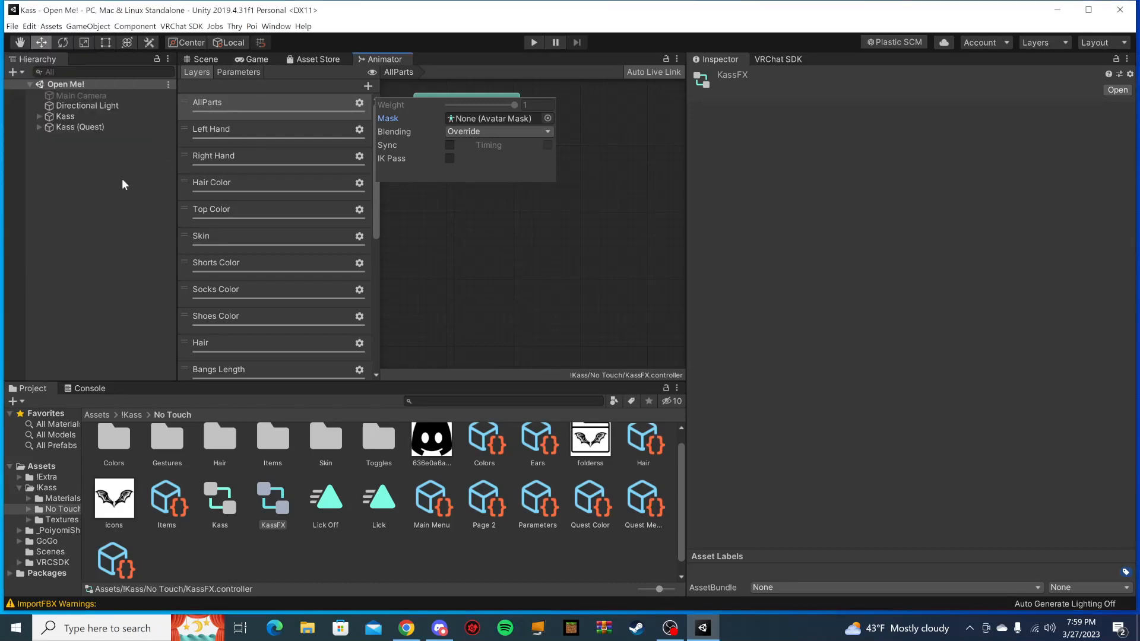
{"action": "left_click", "coordinate": [163, 202]}
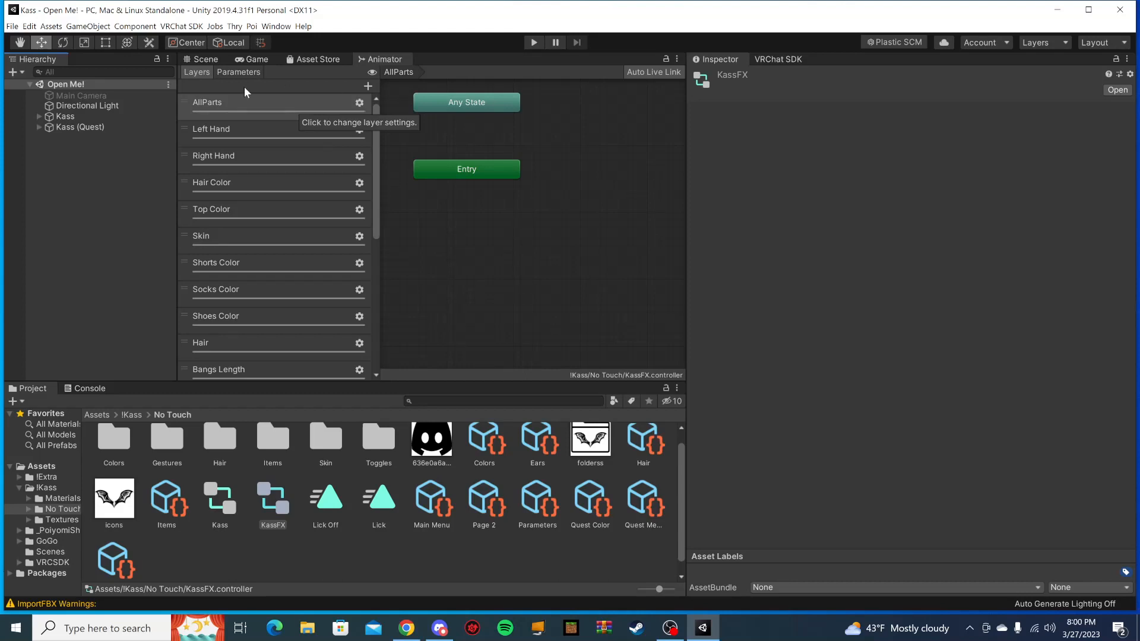
Step: Return to the scene, select the Kass avatar and view it from the front beside the Quest version
{"action": "left_click", "coordinate": [196, 60]}
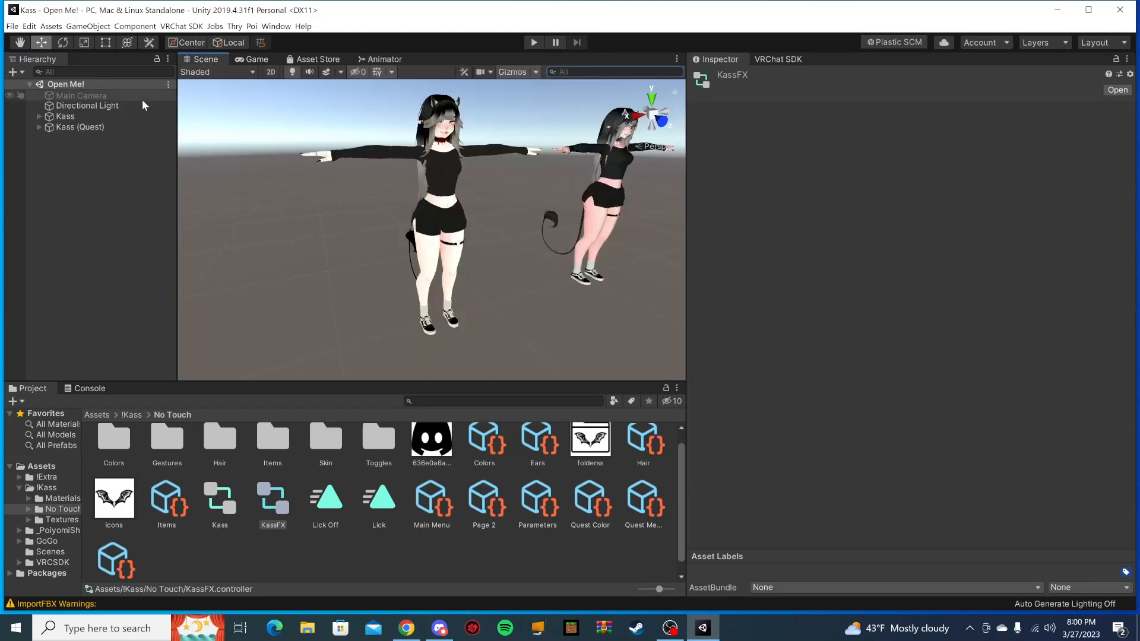
{"action": "left_click", "coordinate": [117, 116]}
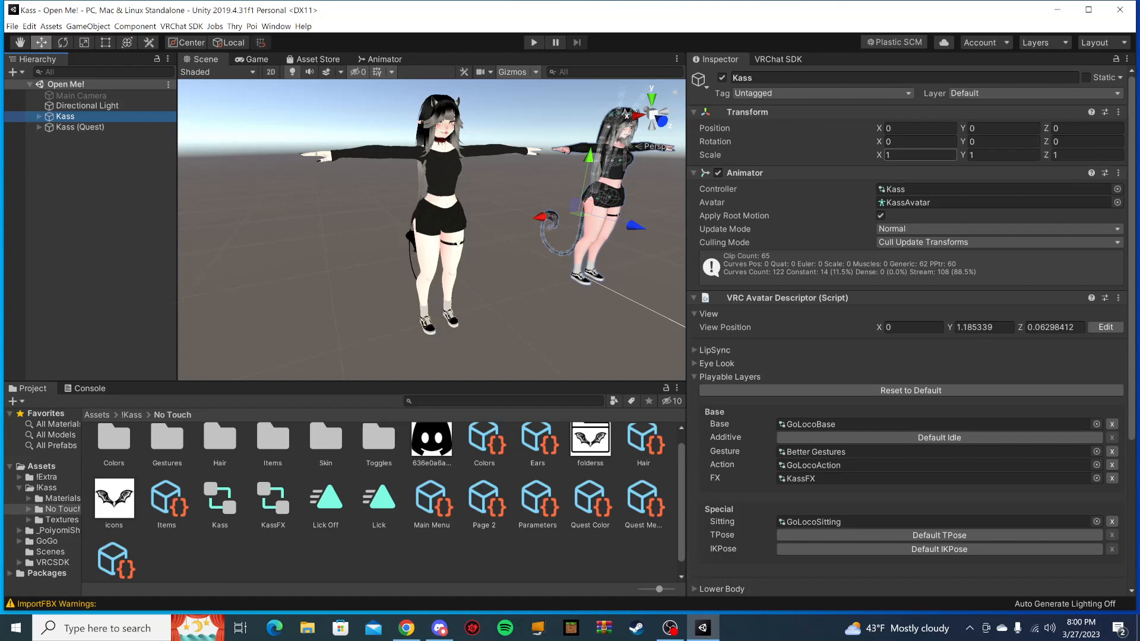
{"action": "left_click", "coordinate": [919, 155]}
{"action": "middle_click_drag", "start_coordinate": [568, 176], "coordinate": [456, 183]}
{"action": "right_click_drag", "start_coordinate": [511, 181], "coordinate": [392, 175]}
{"action": "middle_click_drag", "start_coordinate": [511, 190], "coordinate": [347, 186]}
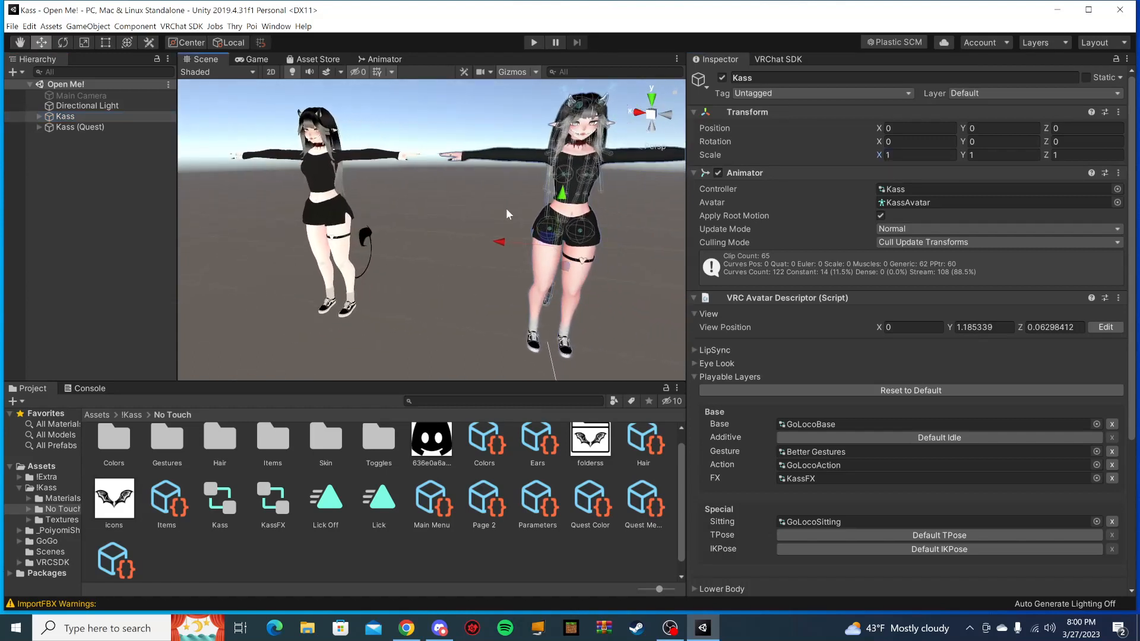
{"action": "middle_click_drag", "start_coordinate": [509, 214], "coordinate": [483, 212]}
{"action": "right_click_drag", "start_coordinate": [483, 211], "coordinate": [501, 214]}
{"action": "middle_click_drag", "start_coordinate": [501, 214], "coordinate": [473, 215]}
{"action": "scroll", "coordinate": [489, 232], "scroll_direction": "up", "scroll_amount": 5}
{"action": "scroll", "coordinate": [488, 231], "scroll_direction": "down", "scroll_amount": 5}
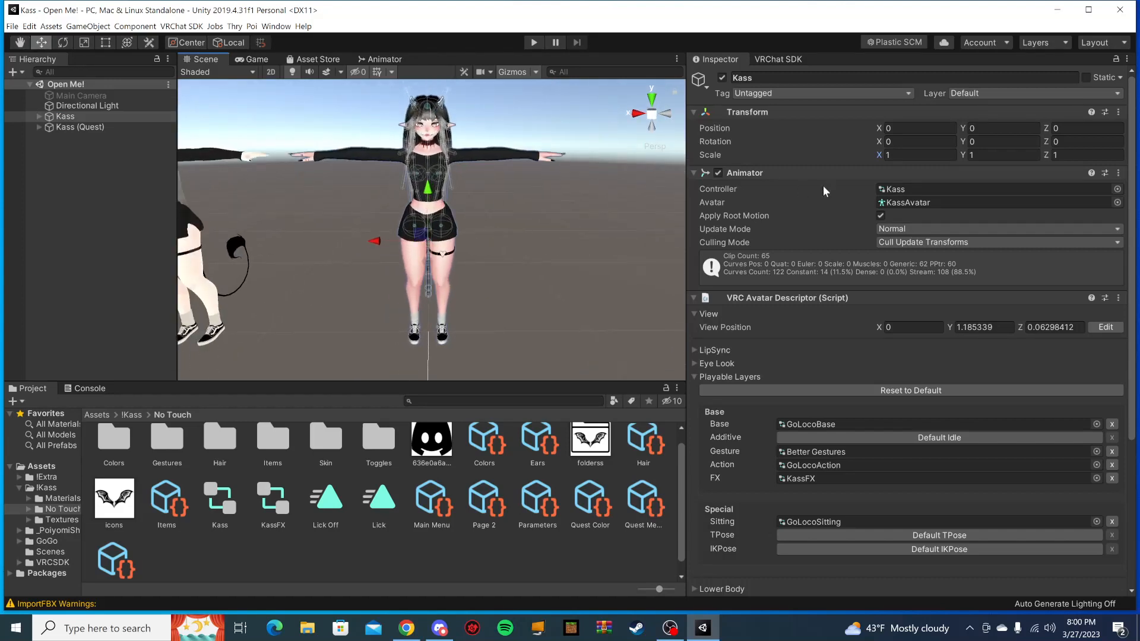
Step: Set the Kass avatar's scale to 2.0 on the X, Y and Z axes
{"action": "left_click", "coordinate": [903, 155]}
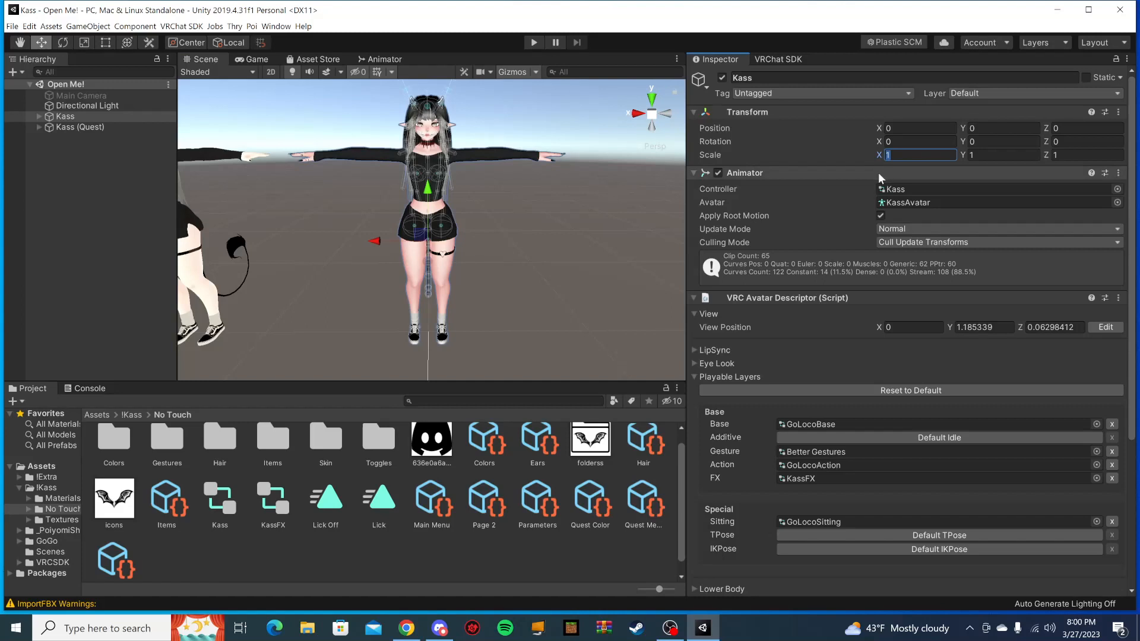
{"action": "type", "text": "2.0"}
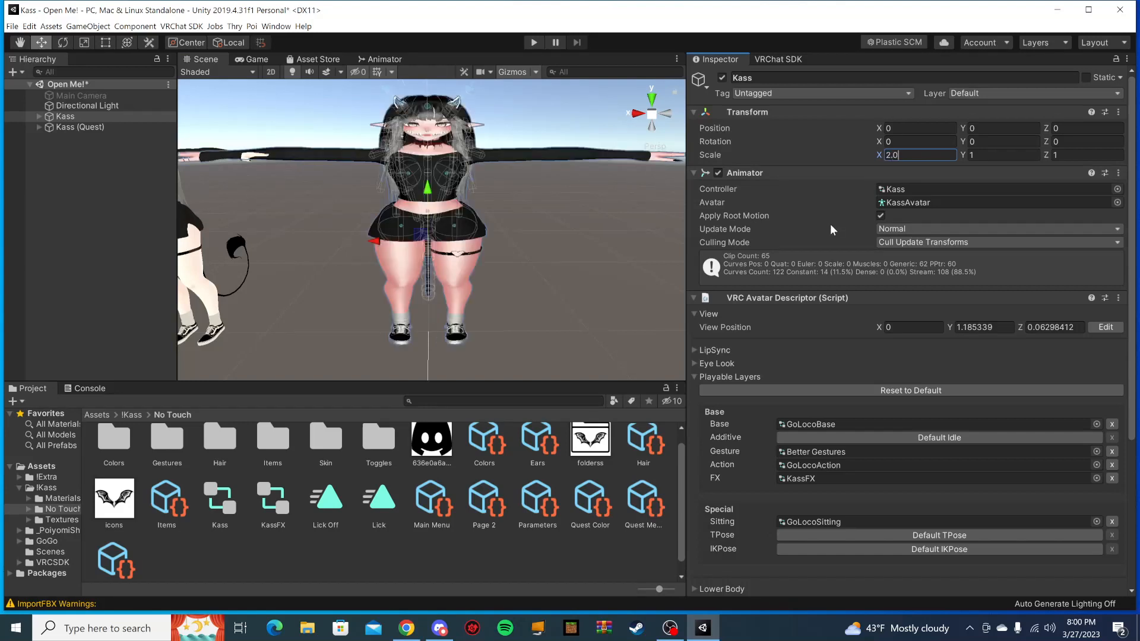
{"action": "key", "text": "Tab"}
{"action": "type", "text": "2.0"}
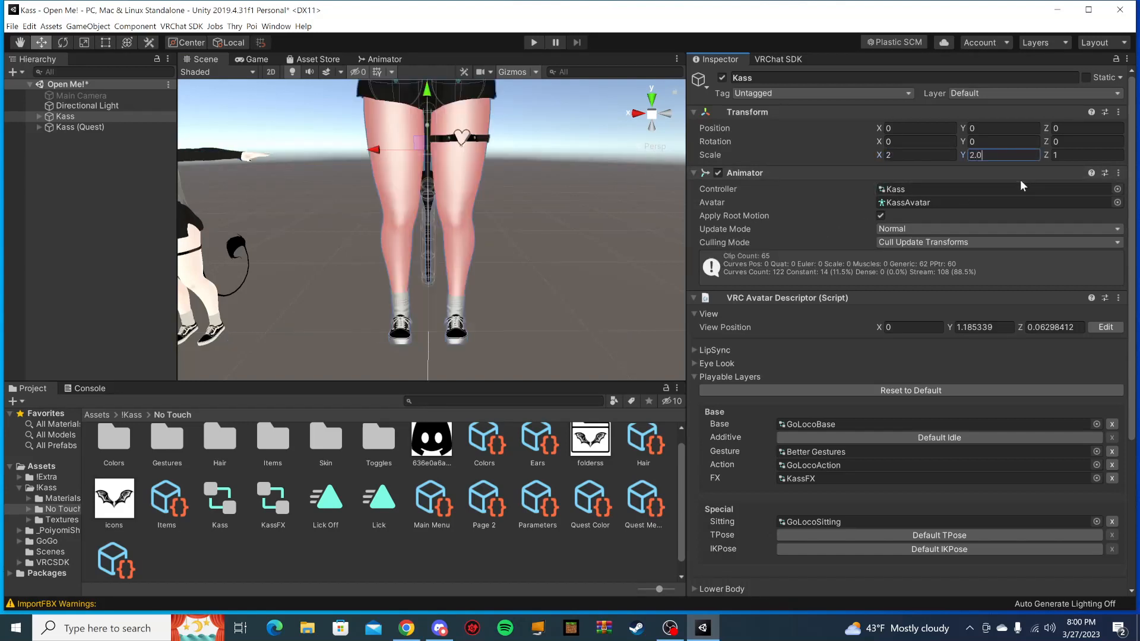
{"action": "key", "text": "Tab"}
{"action": "key", "text": "BackSpace"}
{"action": "type", "text": "2.0"}
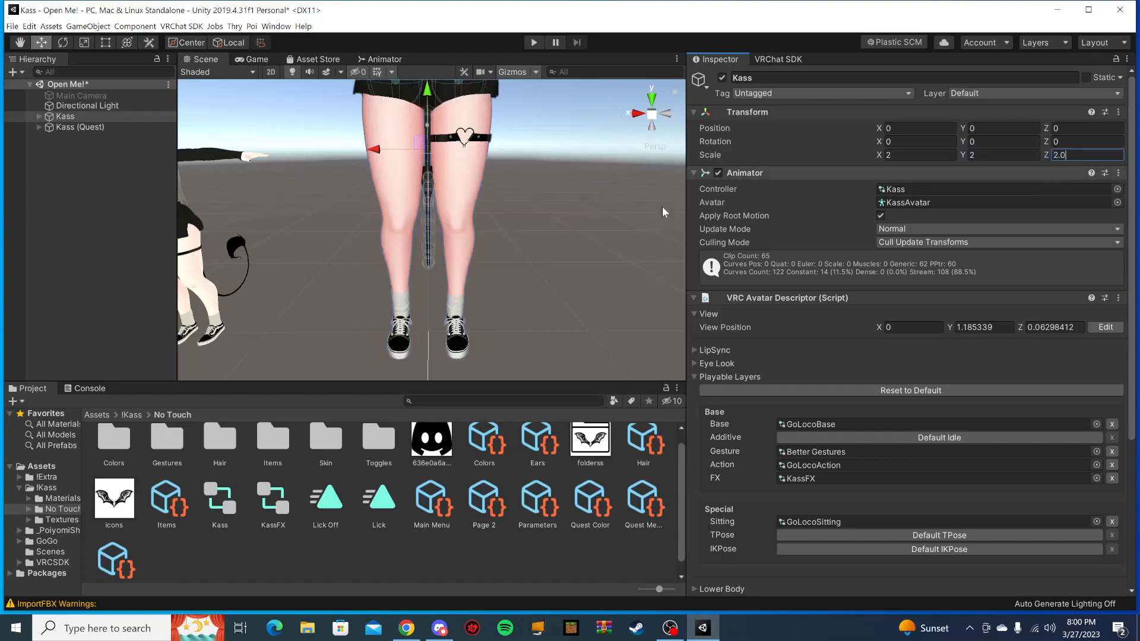
Step: Inspect the enlarged Kass avatar from head to feet, comparing it with the Quest version
{"action": "scroll", "coordinate": [453, 208], "scroll_direction": "down", "scroll_amount": 5}
{"action": "scroll", "coordinate": [454, 209], "scroll_direction": "up", "scroll_amount": 8}
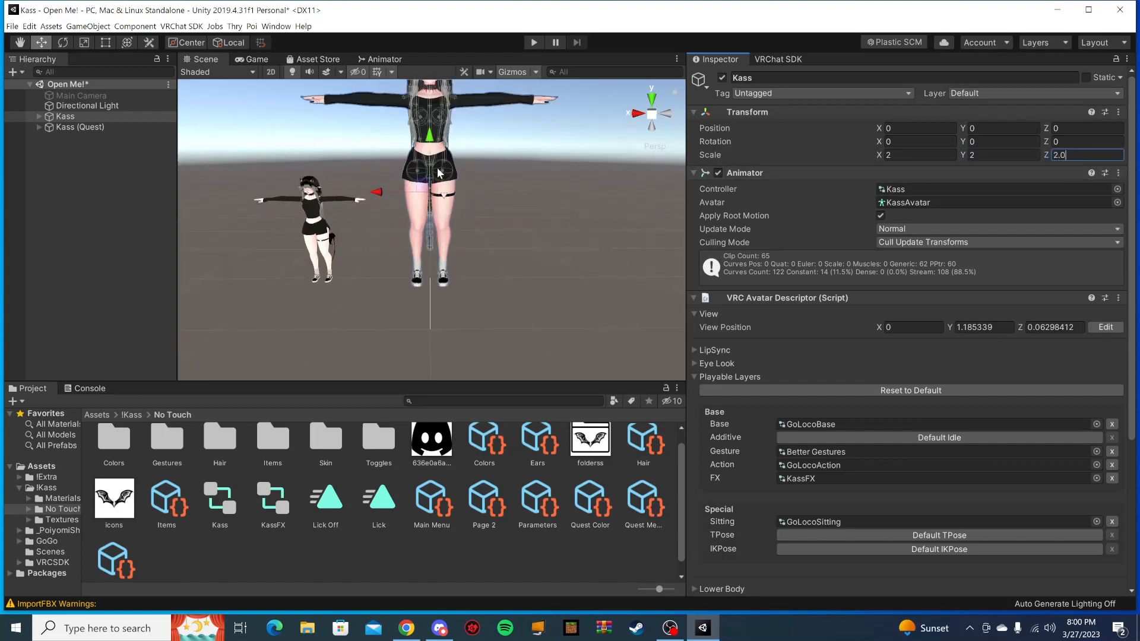
{"action": "middle_click_drag", "start_coordinate": [433, 126], "coordinate": [422, 261]}
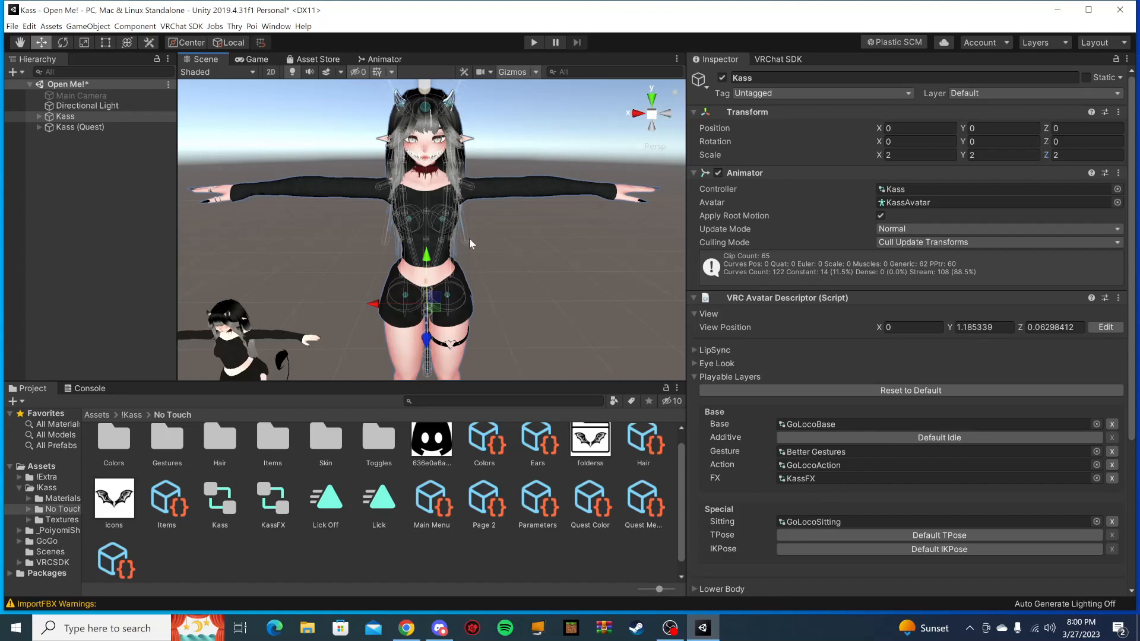
{"action": "middle_click_drag", "start_coordinate": [502, 202], "coordinate": [510, 160]}
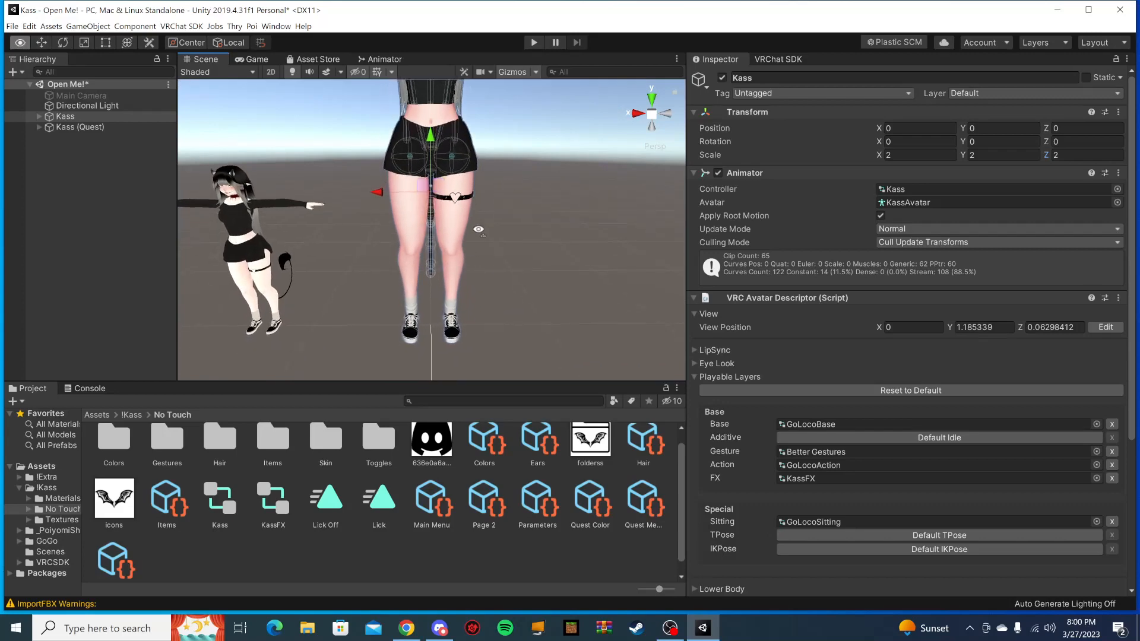
{"action": "right_click_drag", "start_coordinate": [476, 227], "coordinate": [477, 153]}
{"action": "middle_click_drag", "start_coordinate": [478, 153], "coordinate": [482, 265]}
{"action": "right_click_drag", "start_coordinate": [482, 264], "coordinate": [478, 297]}
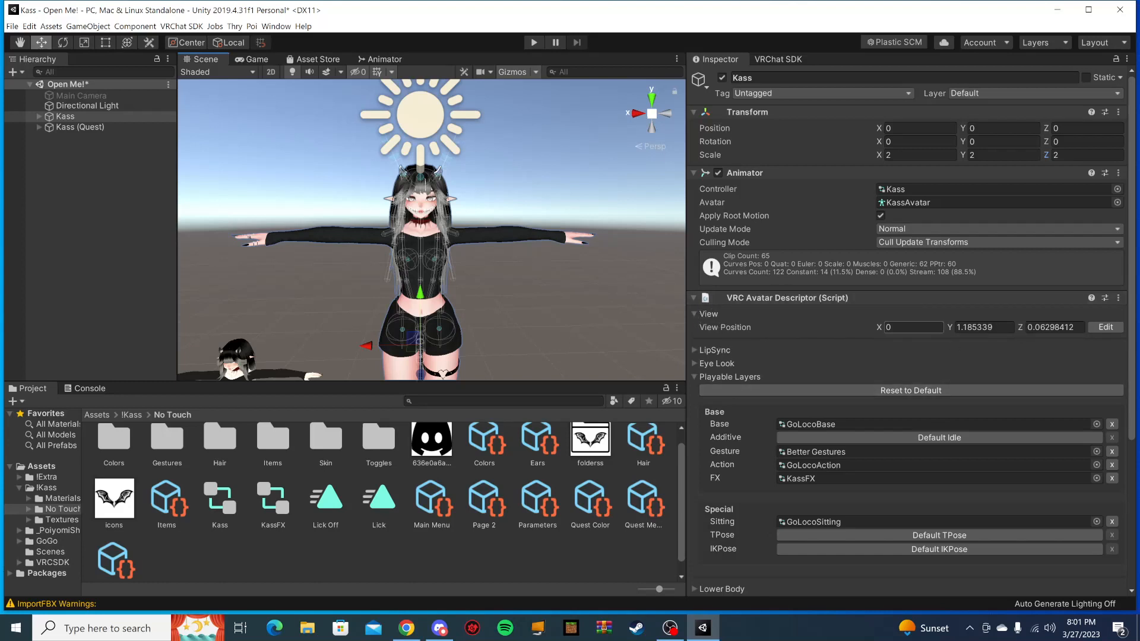
Step: Start editing Kass's view position, shift the avatar up to Position Y 0.089 and raise the view position to Y 2.407514
{"action": "left_click", "coordinate": [1106, 328]}
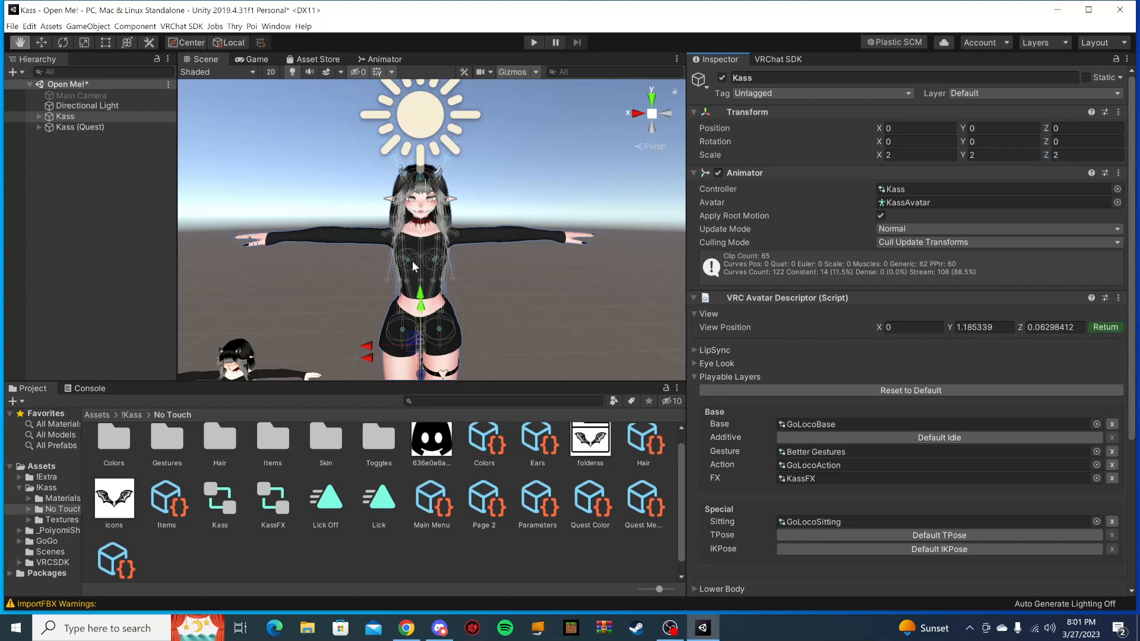
{"action": "left_click_drag", "start_coordinate": [428, 234], "coordinate": [431, 115]}
{"action": "middle_click_drag", "start_coordinate": [431, 116], "coordinate": [451, 238]}
{"action": "left_click_drag", "start_coordinate": [442, 214], "coordinate": [441, 155]}
{"action": "scroll", "coordinate": [417, 170], "scroll_direction": "up", "scroll_amount": 10}
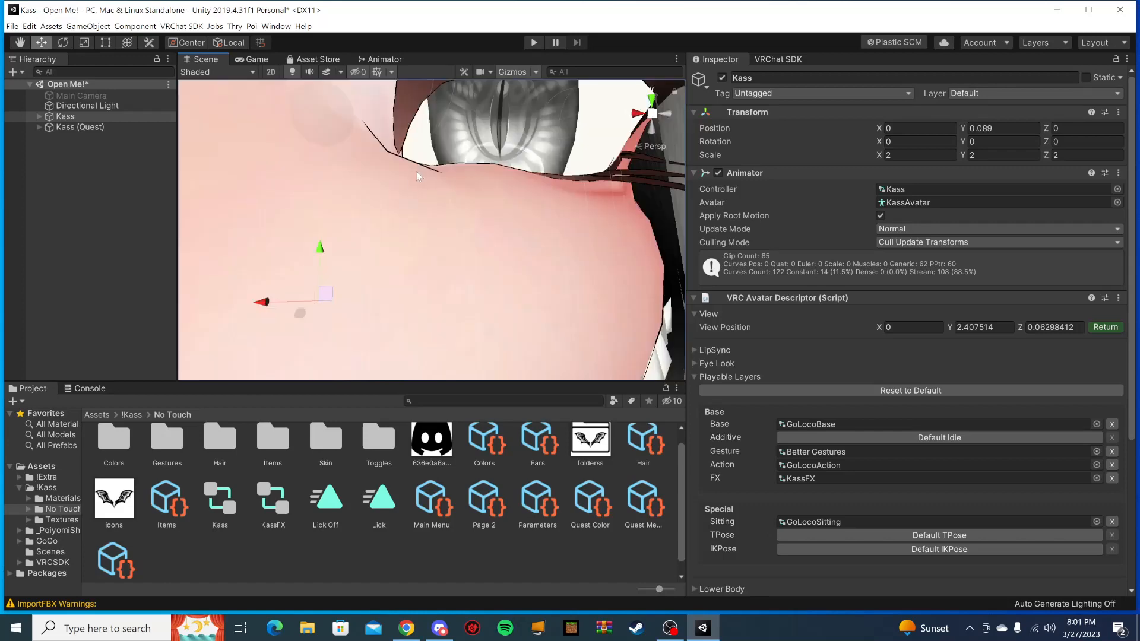
Step: Raise the avatar's view position to eye level, at about Y 2.47
{"action": "scroll", "coordinate": [416, 173], "scroll_direction": "down", "scroll_amount": 10}
{"action": "right_click_drag", "start_coordinate": [415, 173], "coordinate": [482, 211]}
{"action": "middle_click_drag", "start_coordinate": [312, 259], "coordinate": [398, 257]}
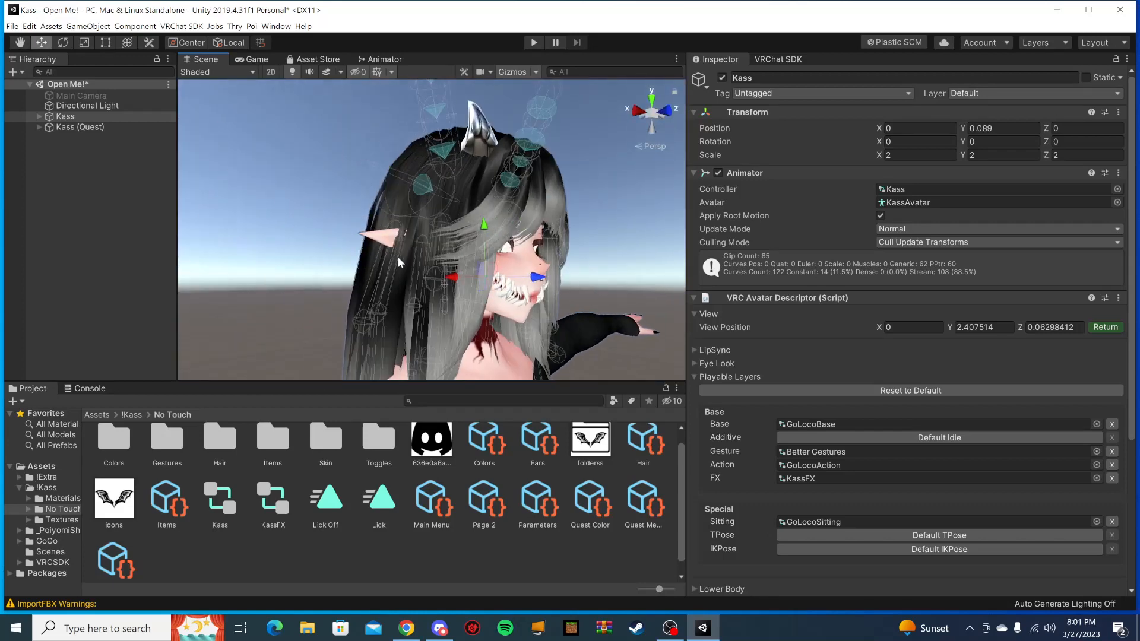
{"action": "right_click_drag", "start_coordinate": [359, 257], "coordinate": [455, 282]}
{"action": "middle_click_drag", "start_coordinate": [407, 291], "coordinate": [438, 314]}
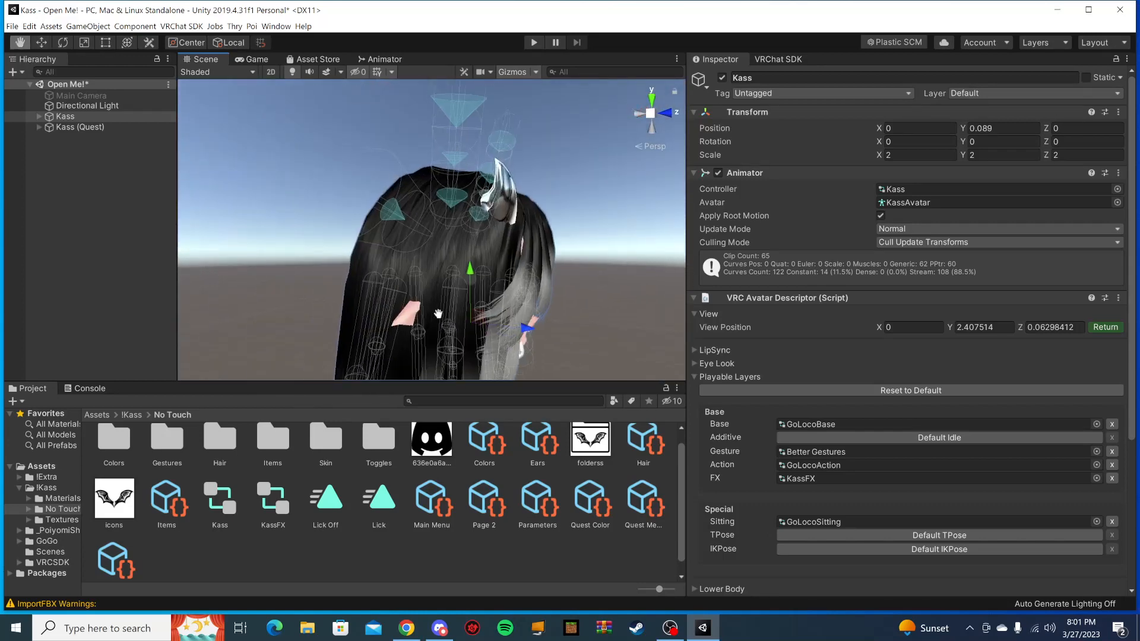
{"action": "left_click_drag", "start_coordinate": [464, 280], "coordinate": [466, 241]}
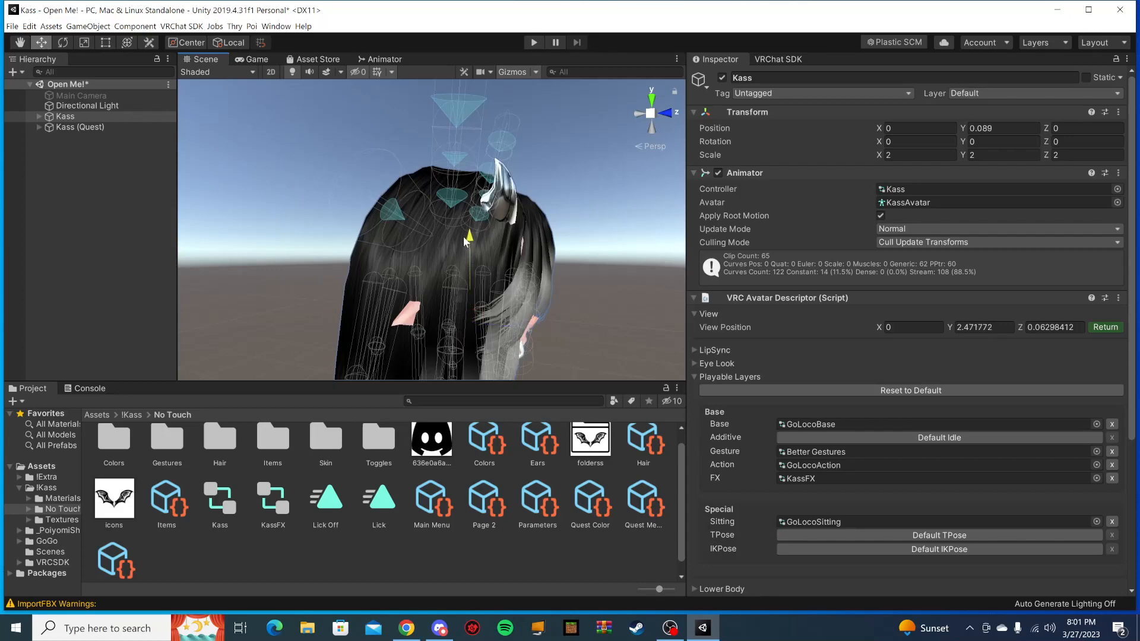
Step: Check the view position marker against the eyes from the front of the face and across the full avatar
{"action": "right_click_drag", "start_coordinate": [519, 337], "coordinate": [446, 319]}
{"action": "middle_click_drag", "start_coordinate": [446, 319], "coordinate": [326, 287]}
{"action": "right_click_drag", "start_coordinate": [326, 288], "coordinate": [238, 296]}
{"action": "middle_click_drag", "start_coordinate": [238, 297], "coordinate": [291, 297]}
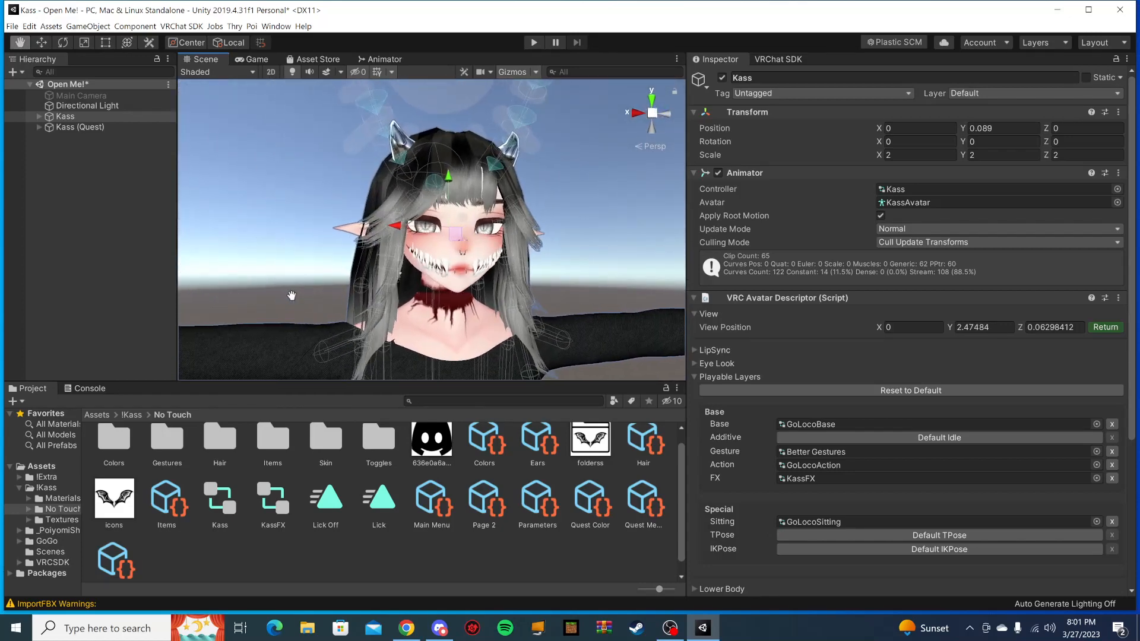
{"action": "right_click_drag", "start_coordinate": [421, 288], "coordinate": [373, 281]}
{"action": "middle_click_drag", "start_coordinate": [457, 286], "coordinate": [421, 261]}
{"action": "scroll", "coordinate": [414, 290], "scroll_direction": "down", "scroll_amount": 10}
Step: Select the Body and Straight hair meshes in turn, reselect the Kass root object and view the whole avatar
{"action": "left_click", "coordinate": [539, 295]}
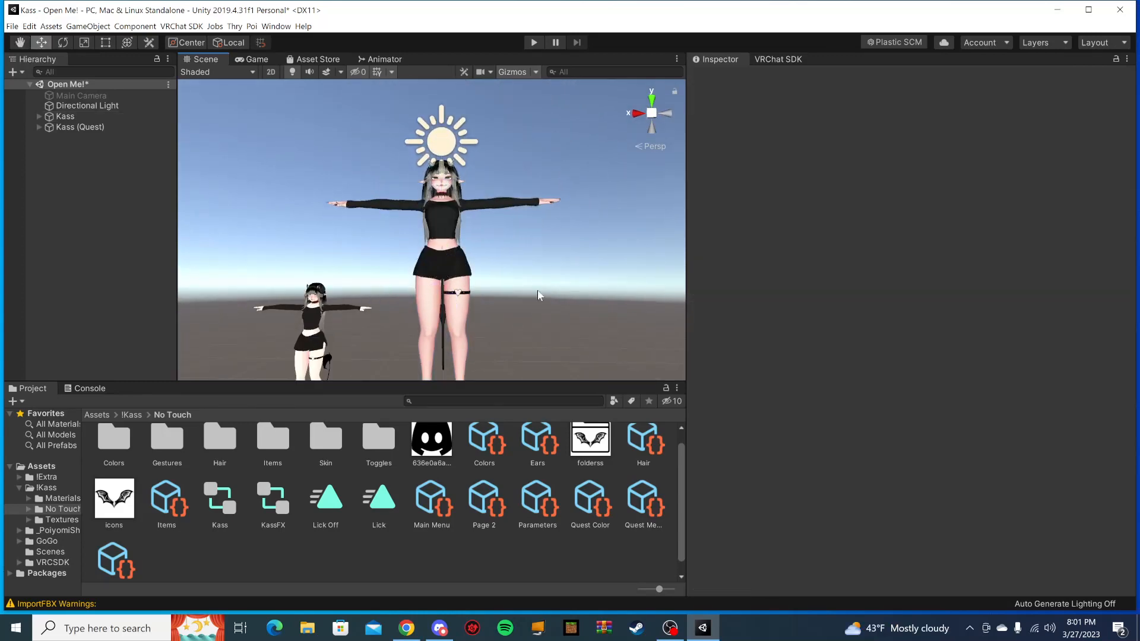
{"action": "left_click", "coordinate": [452, 202]}
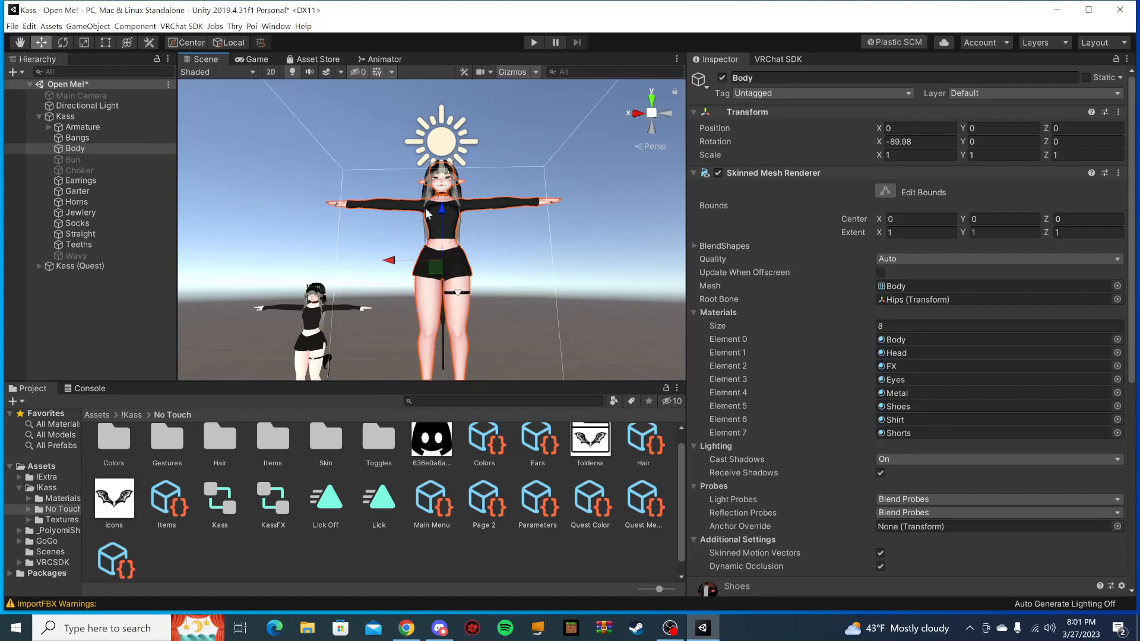
{"action": "left_click", "coordinate": [459, 207]}
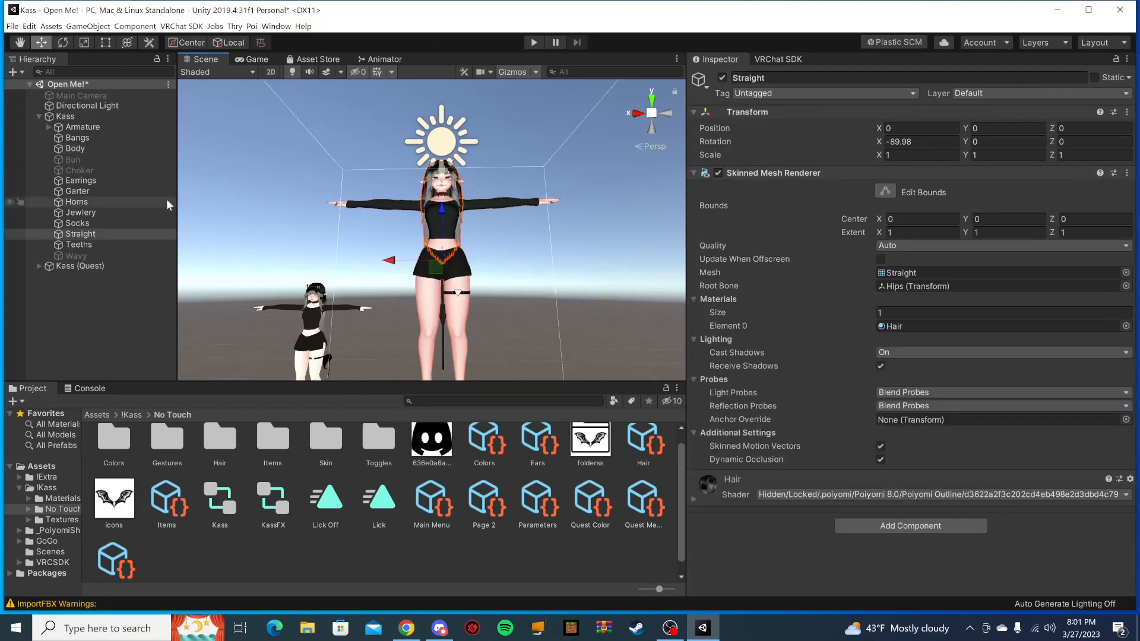
{"action": "left_click", "coordinate": [98, 115]}
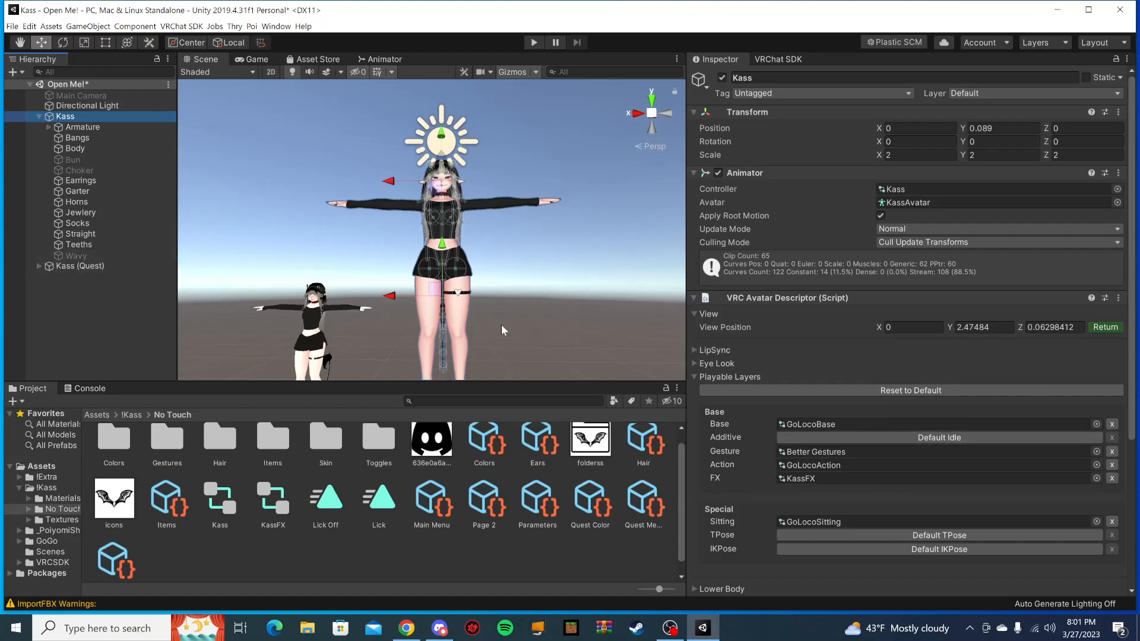
{"action": "mouse_move", "coordinate": [501, 324]}
{"action": "middle_mouse_down"}
{"action": "mouse_move", "coordinate": [457, 256]}
{"action": "mouse_move", "coordinate": [488, 318]}
{"action": "middle_mouse_up"}
{"action": "right_click_drag", "start_coordinate": [428, 188], "coordinate": [425, 275]}
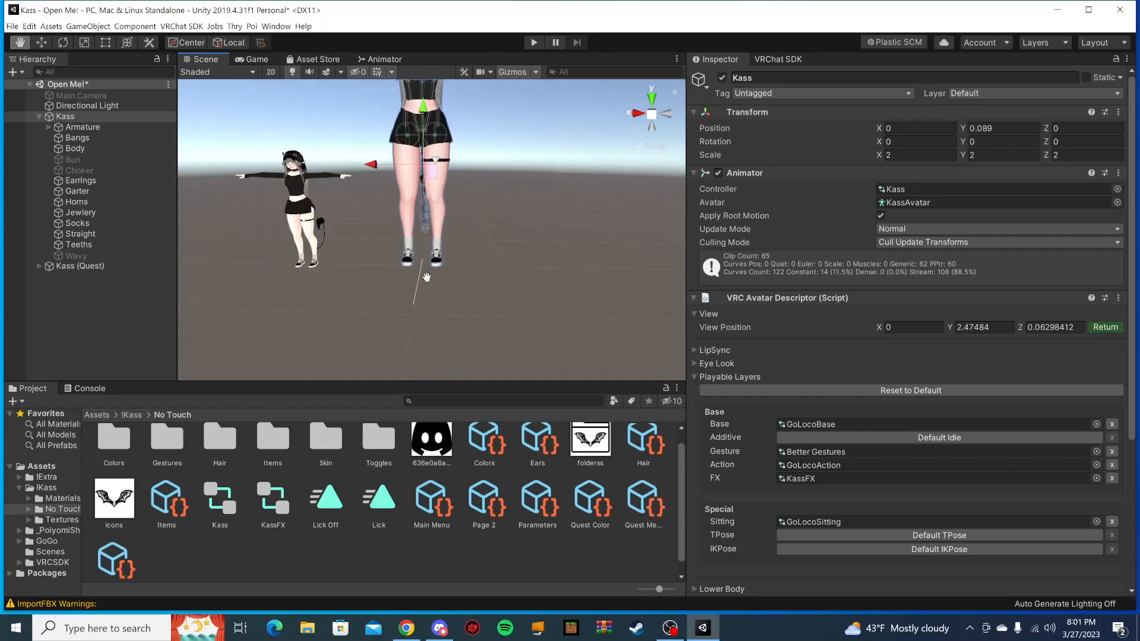
{"action": "middle_click_drag", "start_coordinate": [425, 275], "coordinate": [432, 344]}
{"action": "scroll", "coordinate": [443, 239], "scroll_direction": "down", "scroll_amount": 1}
{"action": "scroll", "coordinate": [442, 239], "scroll_direction": "up", "scroll_amount": 1}
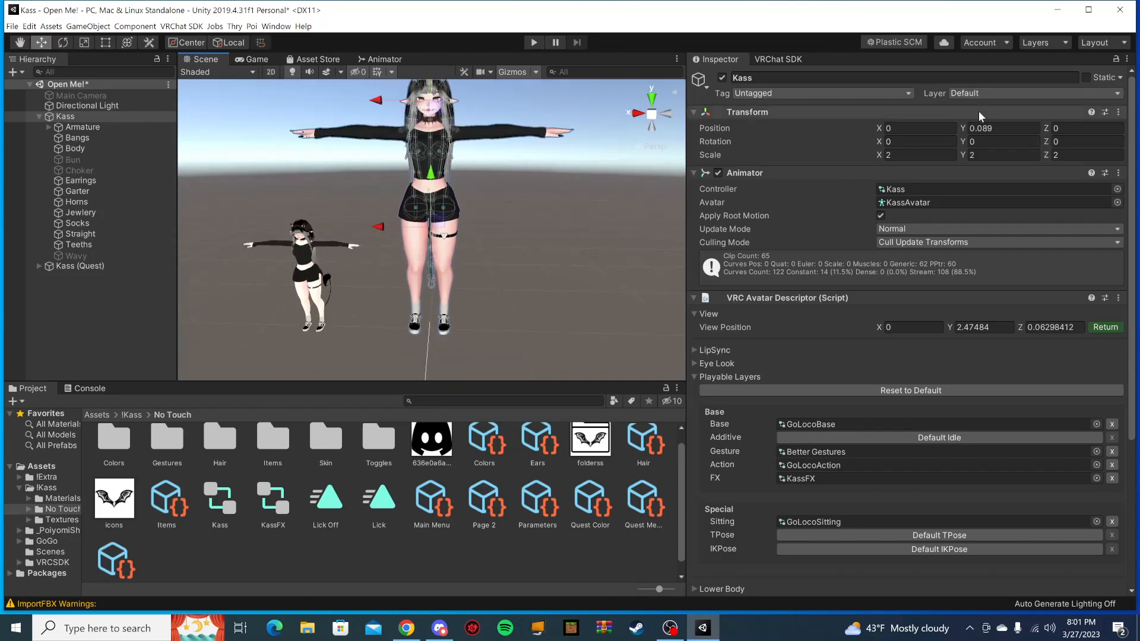
Step: Undo the recent selection changes back to the earlier selection of the Kass root object
{"action": "left_click", "coordinate": [29, 26]}
{"action": "left_click", "coordinate": [36, 39]}
{"action": "left_click", "coordinate": [29, 26]}
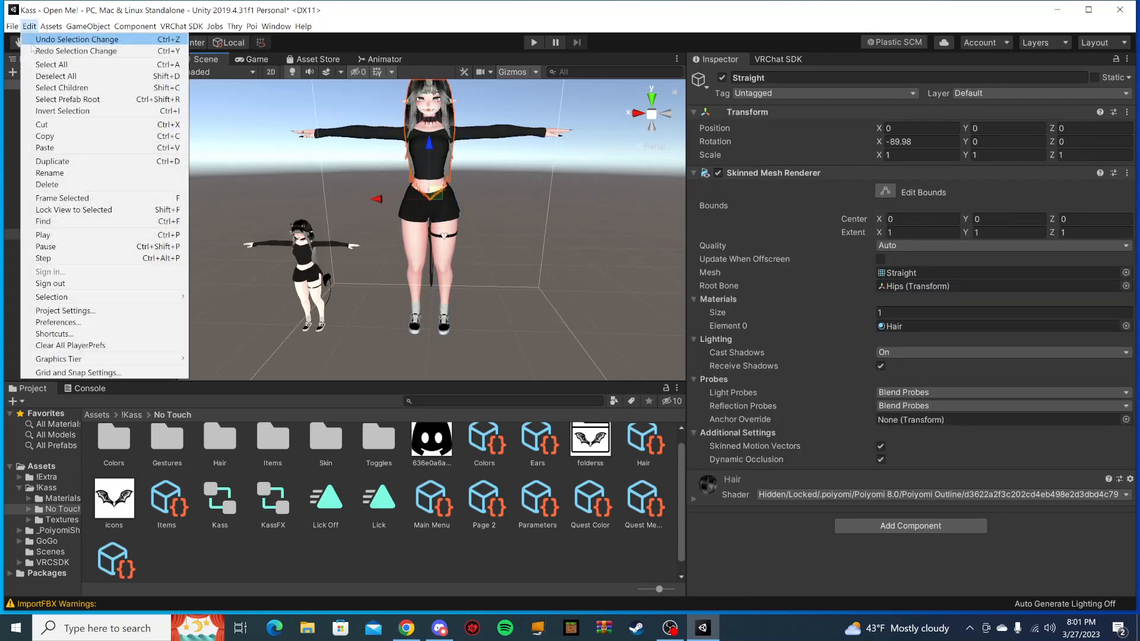
{"action": "left_click", "coordinate": [60, 40]}
{"action": "left_click", "coordinate": [29, 26]}
{"action": "left_click", "coordinate": [60, 39]}
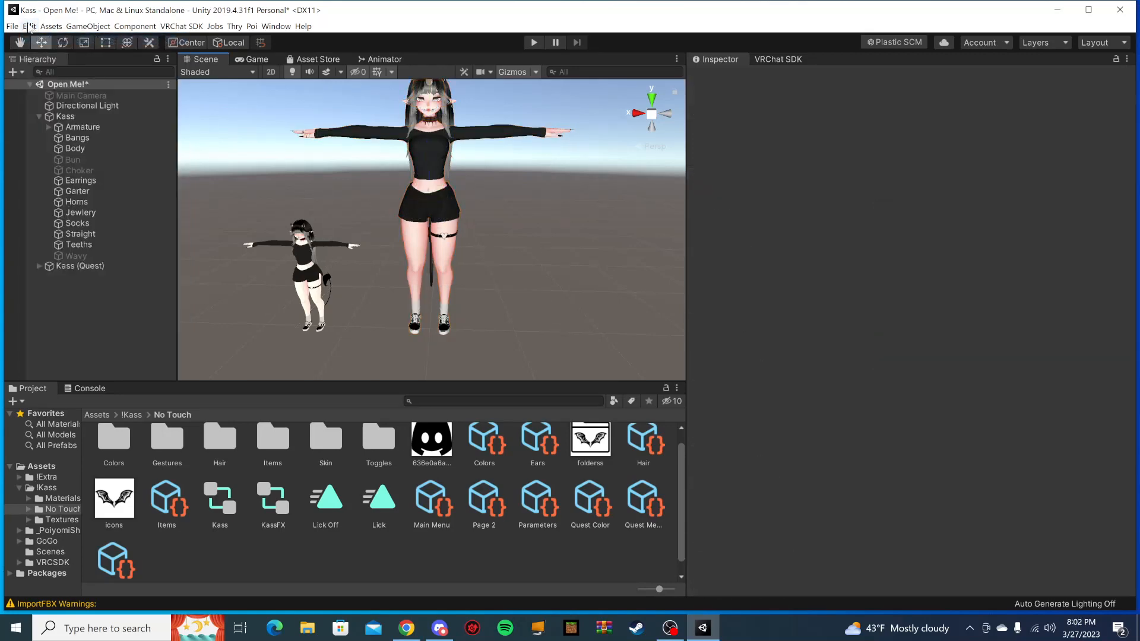
{"action": "left_click", "coordinate": [29, 27]}
{"action": "left_click", "coordinate": [40, 39]}
Step: Undo the recent edits to the Kass avatar's view position
{"action": "left_click", "coordinate": [29, 26]}
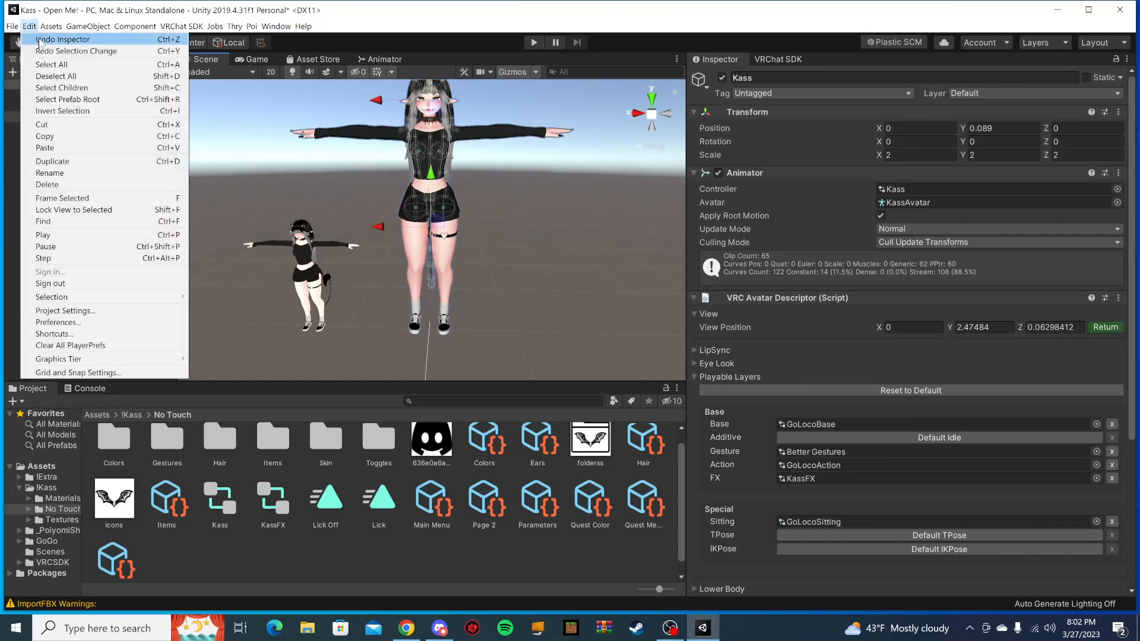
{"action": "left_click", "coordinate": [39, 40]}
{"action": "left_click", "coordinate": [29, 26]}
{"action": "left_click", "coordinate": [37, 39]}
{"action": "left_click", "coordinate": [29, 26]}
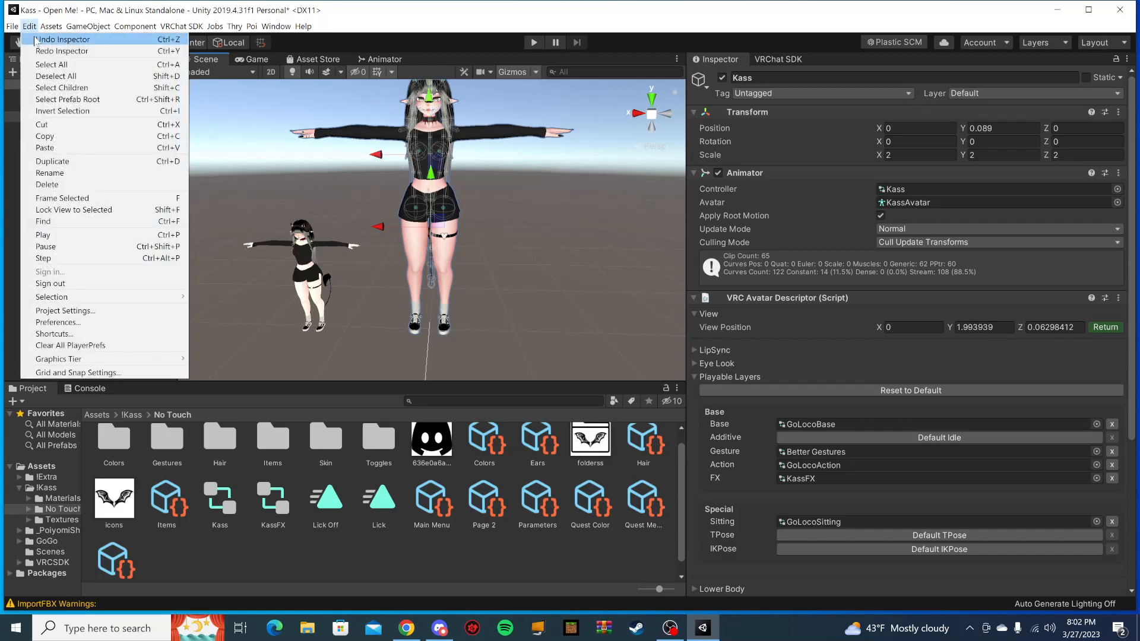
{"action": "left_click", "coordinate": [35, 40]}
{"action": "left_click", "coordinate": [12, 26]}
{"action": "mouse_move", "coordinate": [181, 26]}
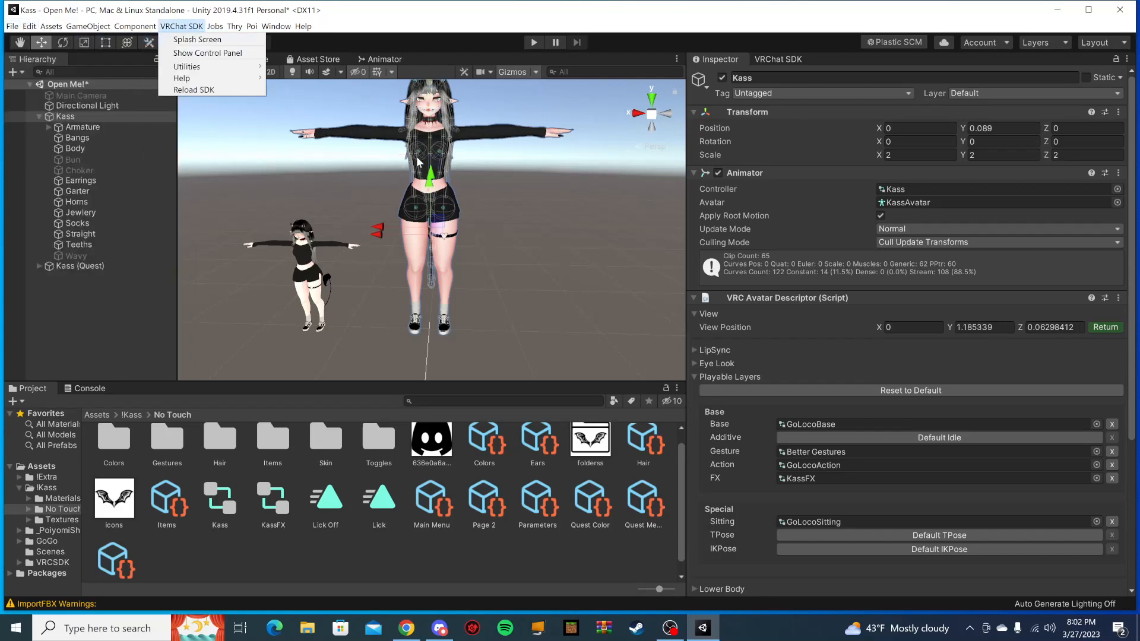
Step: Undo the Kass avatar's recent position and scale edits until its scale is back to 1 on every axis
{"action": "left_click", "coordinate": [29, 29]}
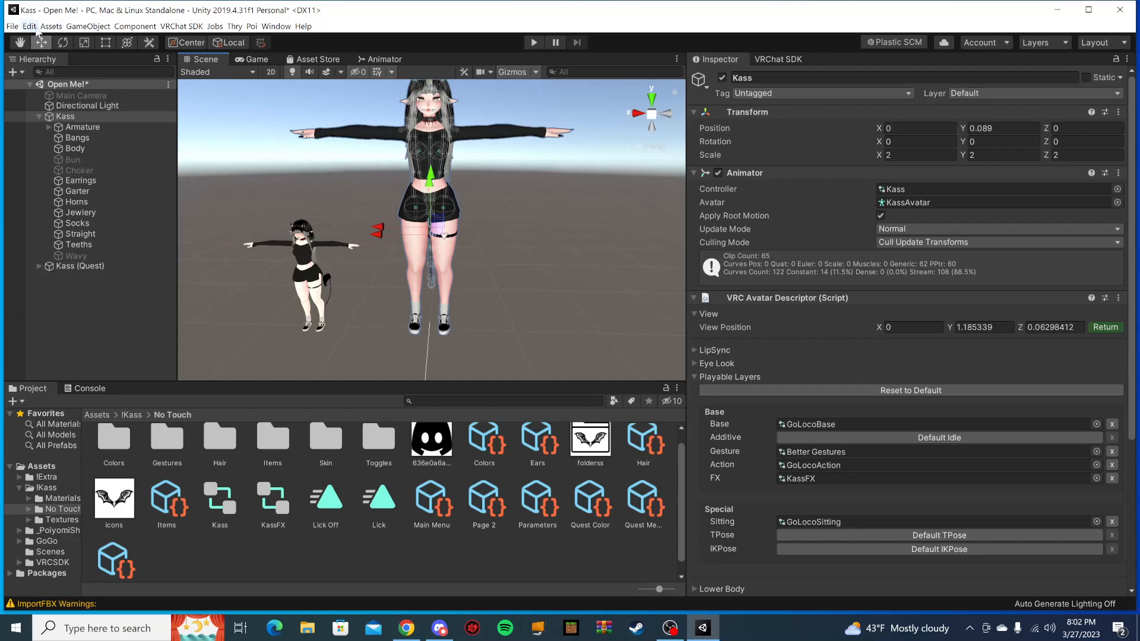
{"action": "left_click", "coordinate": [29, 26]}
{"action": "left_click", "coordinate": [36, 40]}
{"action": "left_click", "coordinate": [29, 26]}
{"action": "left_click", "coordinate": [36, 40]}
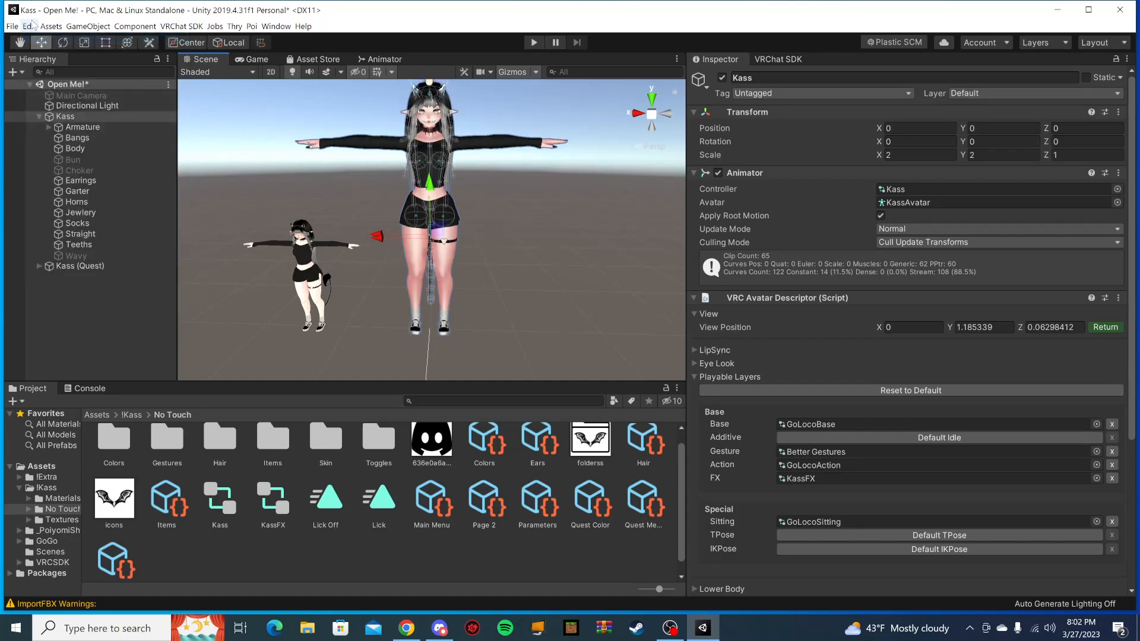
{"action": "left_click", "coordinate": [29, 26]}
{"action": "left_click", "coordinate": [36, 40]}
{"action": "left_click", "coordinate": [29, 26]}
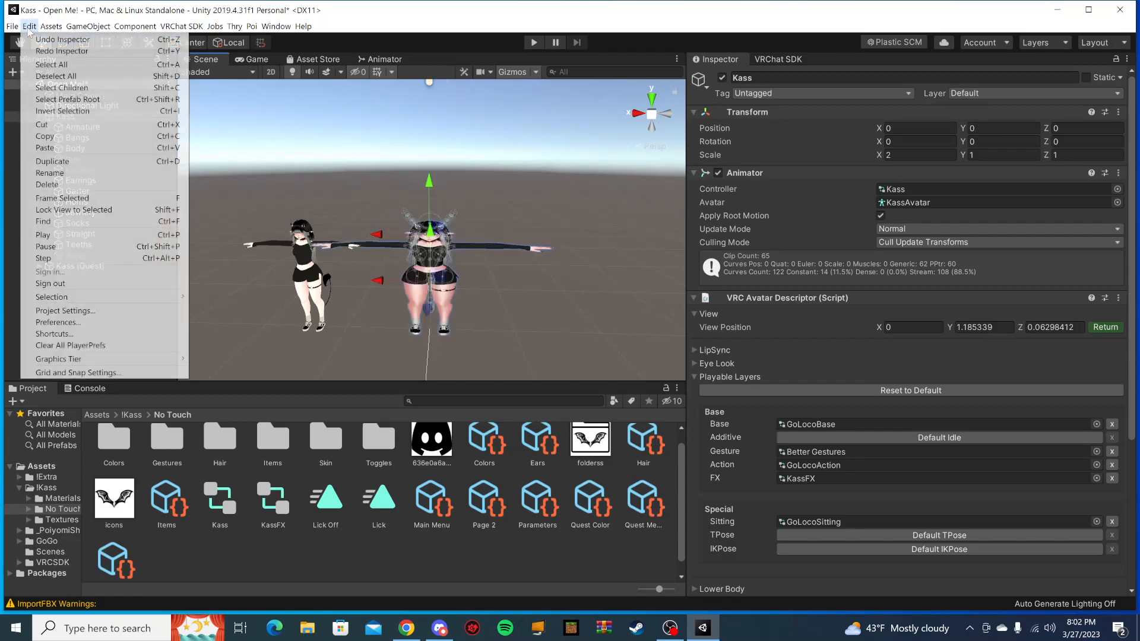
{"action": "left_click", "coordinate": [35, 40]}
Step: Look over the avatar's face and full body, clear the selection and reselect the Kass root object
{"action": "scroll", "coordinate": [312, 304], "scroll_direction": "up", "scroll_amount": 5}
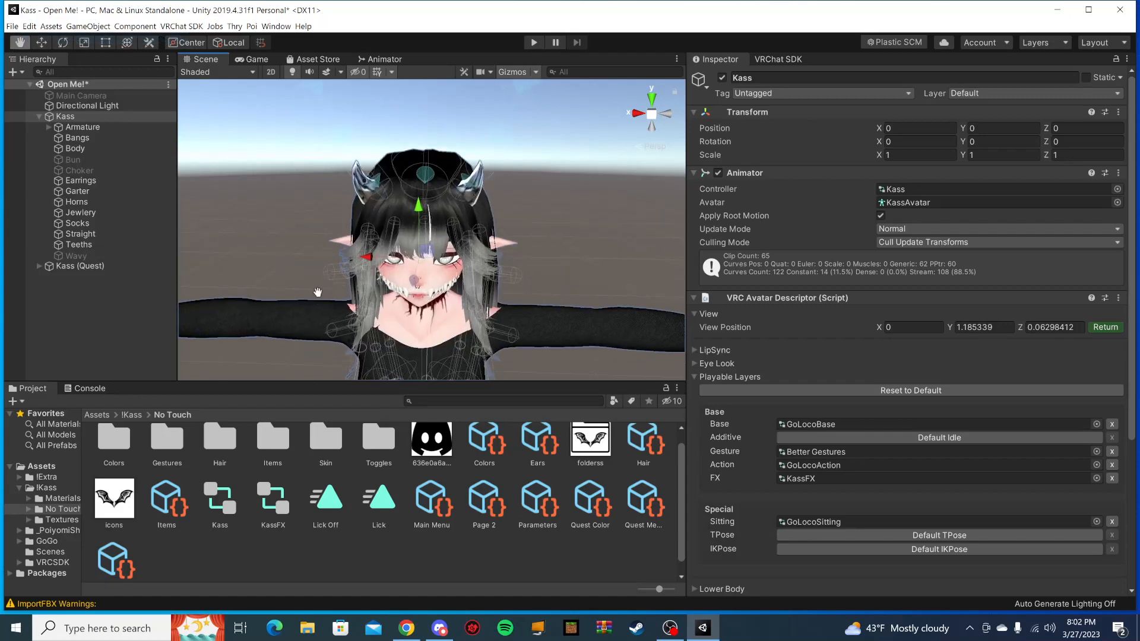
{"action": "middle_click_drag", "start_coordinate": [318, 293], "coordinate": [335, 207]}
{"action": "scroll", "coordinate": [357, 198], "scroll_direction": "down", "scroll_amount": 5}
{"action": "middle_click_drag", "start_coordinate": [469, 198], "coordinate": [430, 222]}
{"action": "middle_click_drag", "start_coordinate": [629, 314], "coordinate": [534, 281]}
{"action": "left_click", "coordinate": [559, 229]}
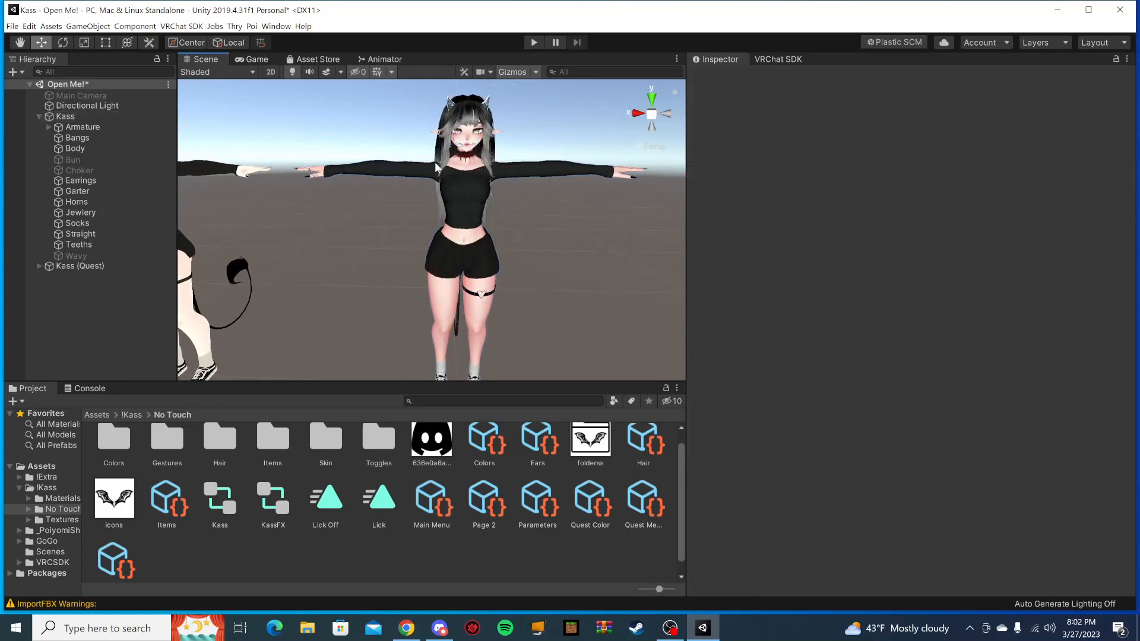
{"action": "left_click", "coordinate": [450, 185]}
{"action": "left_click", "coordinate": [449, 189]}
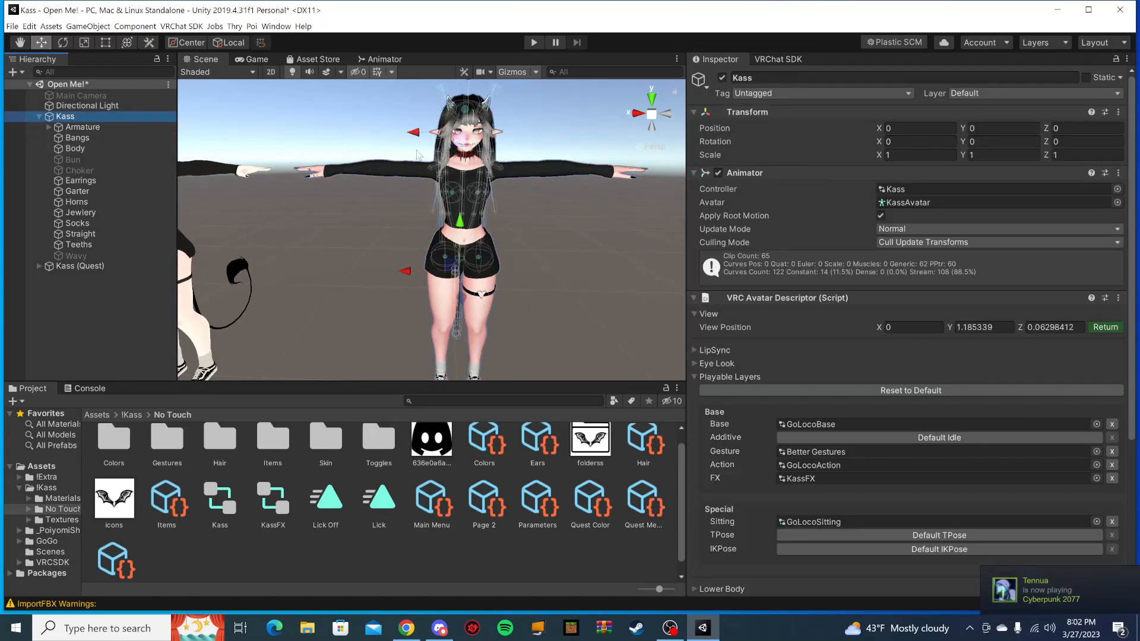
Step: Examine the head and the view position marker of the Kass avatar from the front and the side
{"action": "scroll", "coordinate": [539, 209], "scroll_direction": "up", "scroll_amount": 5}
{"action": "scroll", "coordinate": [539, 209], "scroll_direction": "down", "scroll_amount": 5}
{"action": "middle_click_drag", "start_coordinate": [518, 129], "coordinate": [515, 215]}
{"action": "right_click_drag", "start_coordinate": [515, 215], "coordinate": [356, 202]}
{"action": "middle_click_drag", "start_coordinate": [546, 238], "coordinate": [422, 211]}
{"action": "right_click_drag", "start_coordinate": [423, 211], "coordinate": [595, 221]}
{"action": "middle_click_drag", "start_coordinate": [346, 273], "coordinate": [388, 279]}
{"action": "right_click_drag", "start_coordinate": [418, 280], "coordinate": [555, 282]}
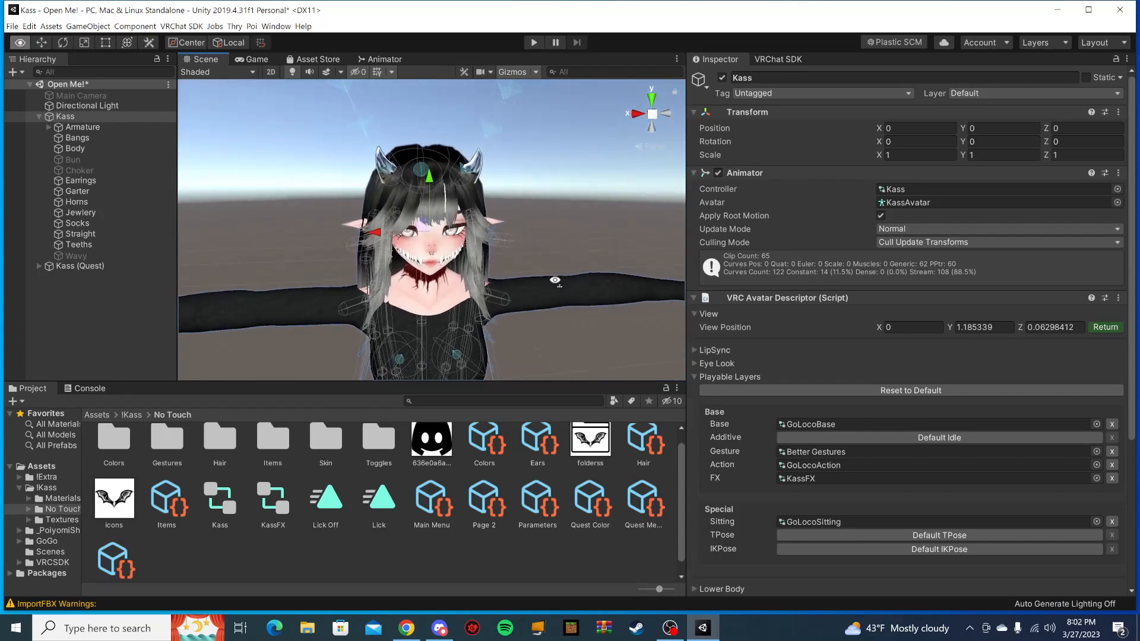
{"action": "middle_click_drag", "start_coordinate": [275, 270], "coordinate": [313, 278]}
{"action": "right_click_drag", "start_coordinate": [303, 279], "coordinate": [303, 271]}
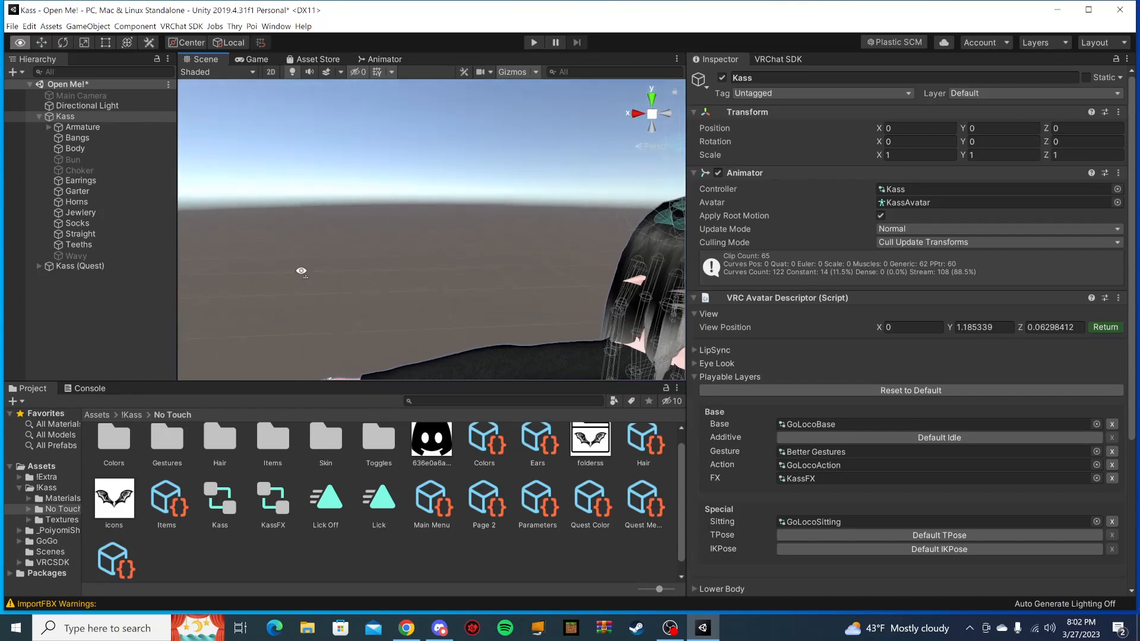
{"action": "right_click_drag", "start_coordinate": [407, 288], "coordinate": [533, 305]}
{"action": "middle_click_drag", "start_coordinate": [533, 305], "coordinate": [518, 288]}
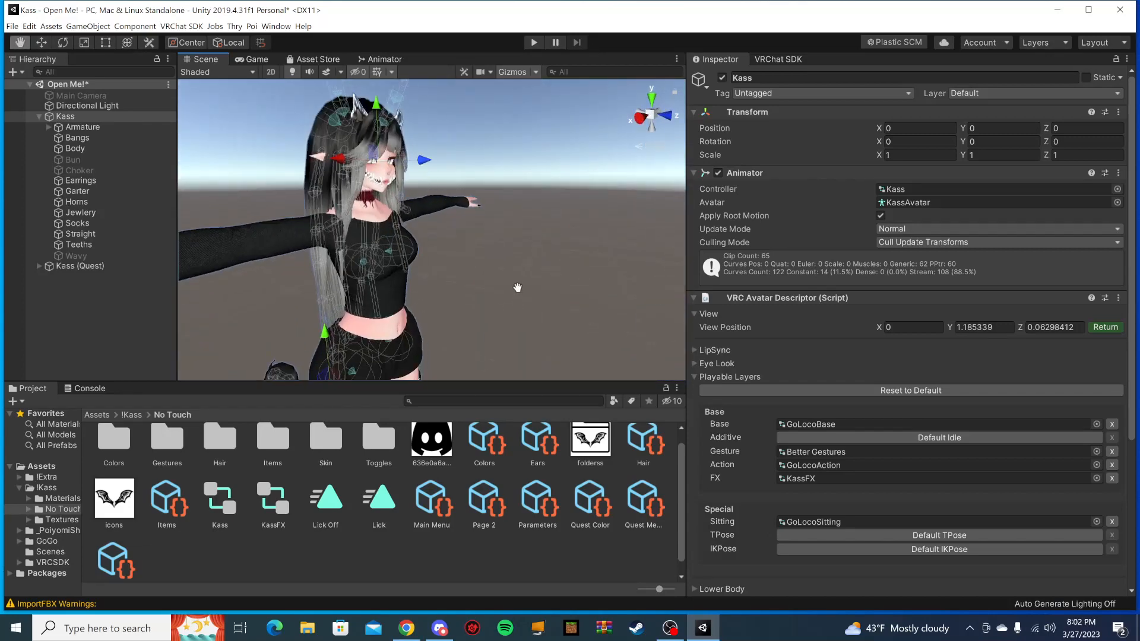
Step: Hide the Kass avatar's Armature in the scene view so the bone outlines no longer cover the body
{"action": "left_click", "coordinate": [9, 130]}
{"action": "scroll", "coordinate": [294, 212], "scroll_direction": "up", "scroll_amount": 5}
{"action": "middle_click_drag", "start_coordinate": [295, 212], "coordinate": [360, 216]}
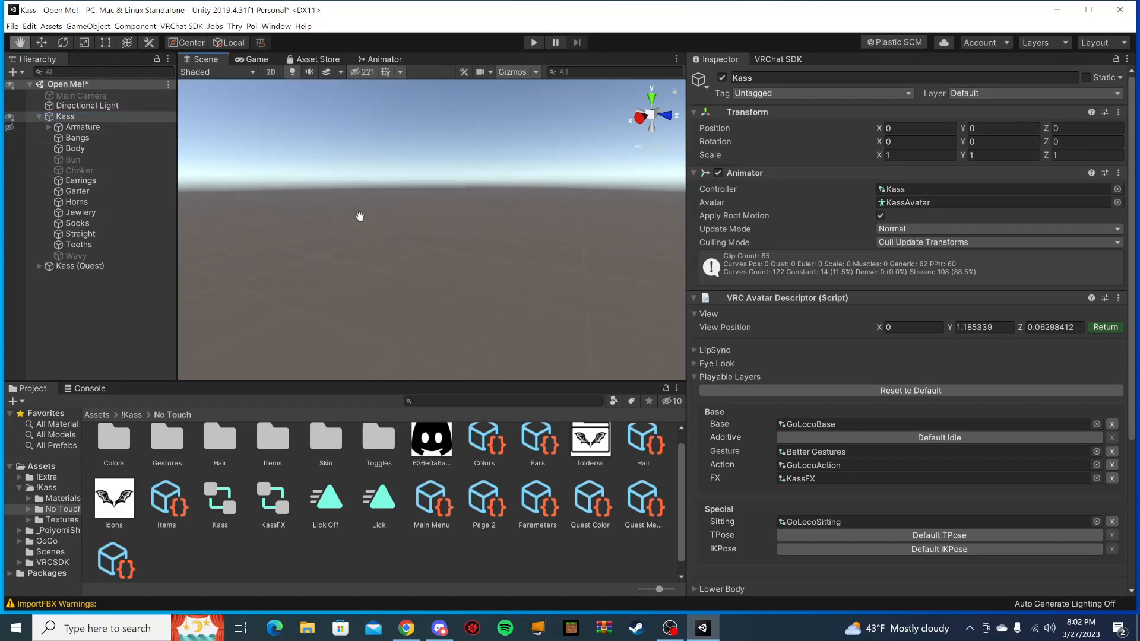
{"action": "scroll", "coordinate": [359, 215], "scroll_direction": "down", "scroll_amount": 4}
{"action": "right_click_drag", "start_coordinate": [514, 230], "coordinate": [420, 232]}
{"action": "middle_click_drag", "start_coordinate": [482, 233], "coordinate": [385, 243]}
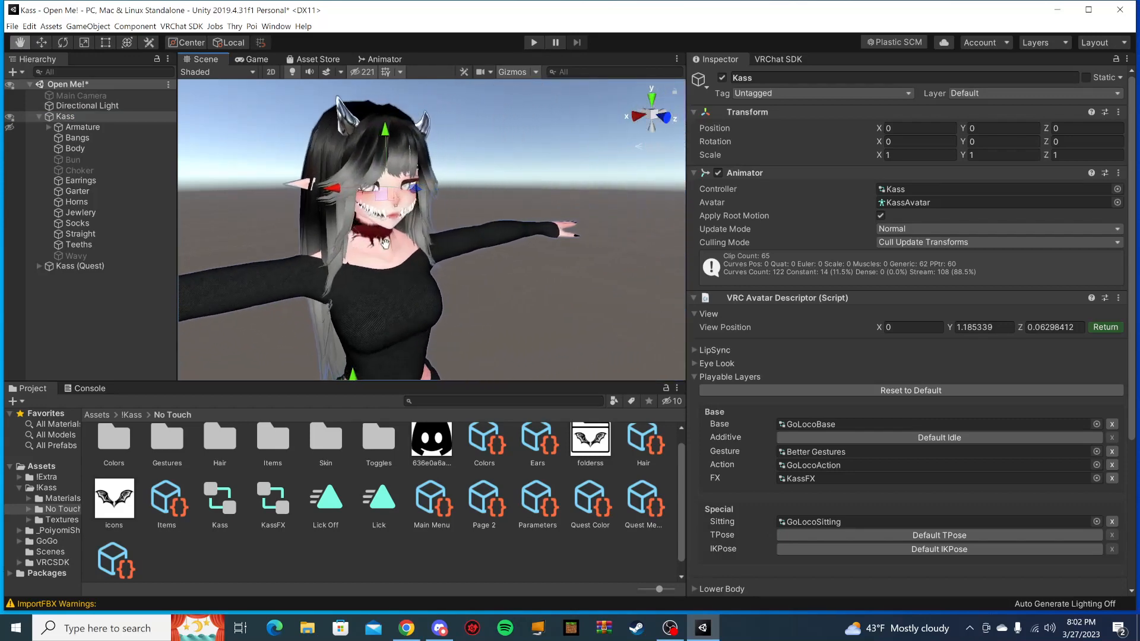
Step: Examine the avatar's torso and face from above and from the front
{"action": "left_click_drag", "start_coordinate": [385, 243], "coordinate": [405, 319], "text": "alt"}
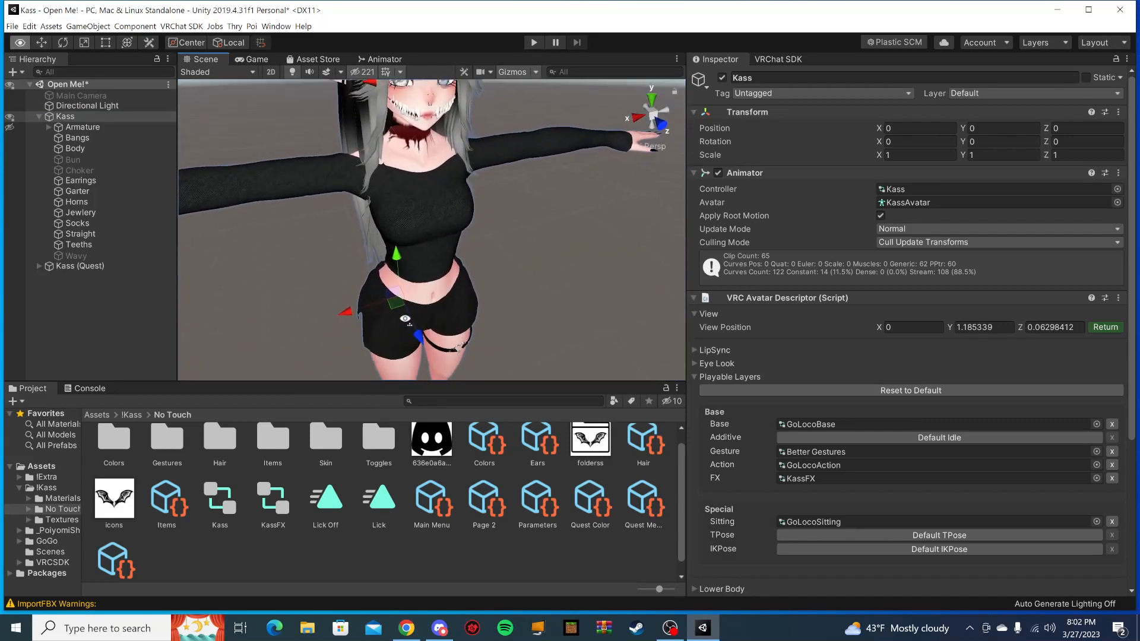
{"action": "right_click_drag", "start_coordinate": [404, 318], "coordinate": [383, 201]}
{"action": "middle_click_drag", "start_coordinate": [454, 265], "coordinate": [404, 262]}
{"action": "mouse_move", "coordinate": [404, 262]}
{"action": "right_mouse_down"}
{"action": "mouse_move", "coordinate": [362, 244]}
{"action": "mouse_move", "coordinate": [415, 258]}
{"action": "right_mouse_up"}
{"action": "middle_click_drag", "start_coordinate": [389, 262], "coordinate": [423, 258]}
{"action": "scroll", "coordinate": [423, 269], "scroll_direction": "up", "scroll_amount": 2}
{"action": "scroll", "coordinate": [423, 269], "scroll_direction": "down", "scroll_amount": 3}
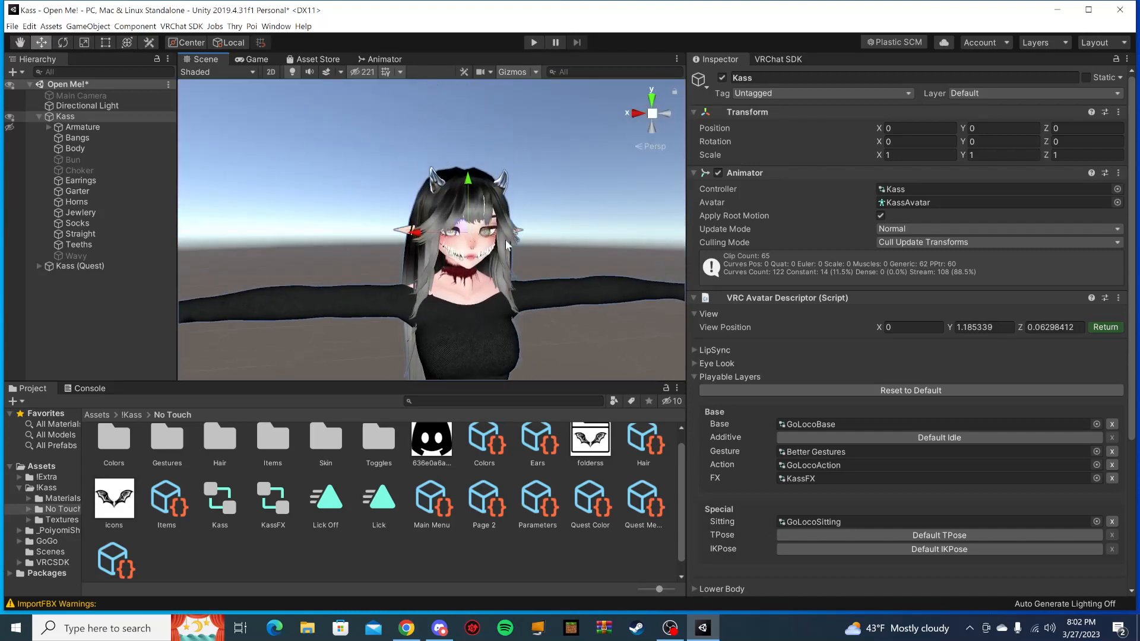
Step: Check the view position marker against the eyes from the side of the head and close up from the front
{"action": "middle_click_drag", "start_coordinate": [572, 226], "coordinate": [561, 228]}
{"action": "right_click_drag", "start_coordinate": [560, 229], "coordinate": [407, 238]}
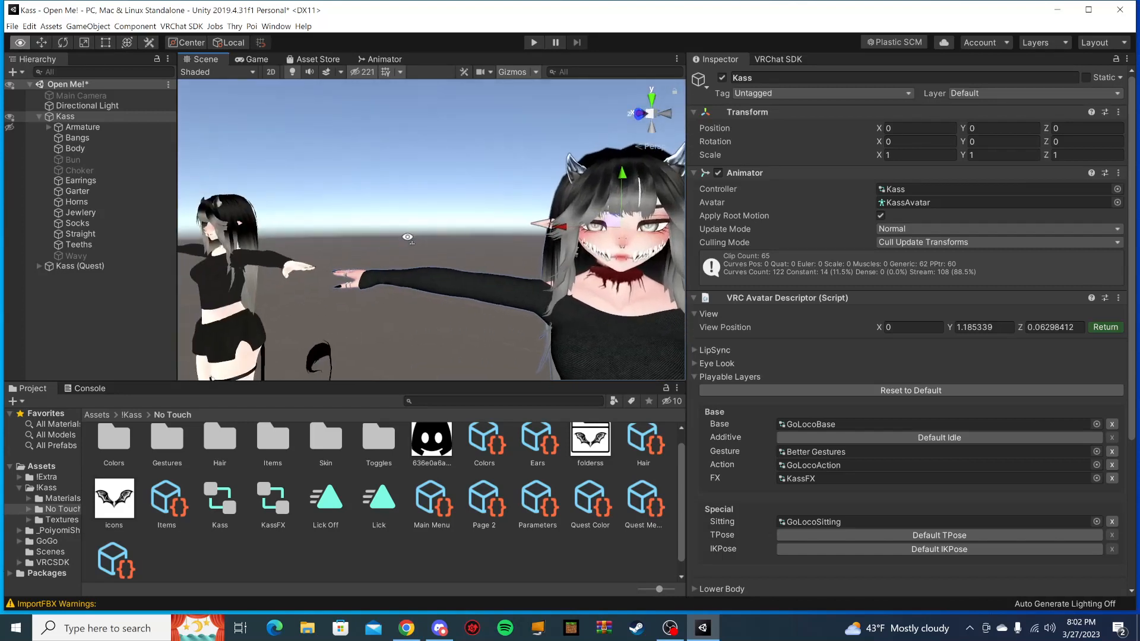
{"action": "middle_click_drag", "start_coordinate": [542, 252], "coordinate": [472, 250]}
{"action": "right_click_drag", "start_coordinate": [472, 251], "coordinate": [319, 265]}
{"action": "scroll", "coordinate": [319, 265], "scroll_direction": "up", "scroll_amount": 1}
{"action": "scroll", "coordinate": [319, 265], "scroll_direction": "down", "scroll_amount": 1}
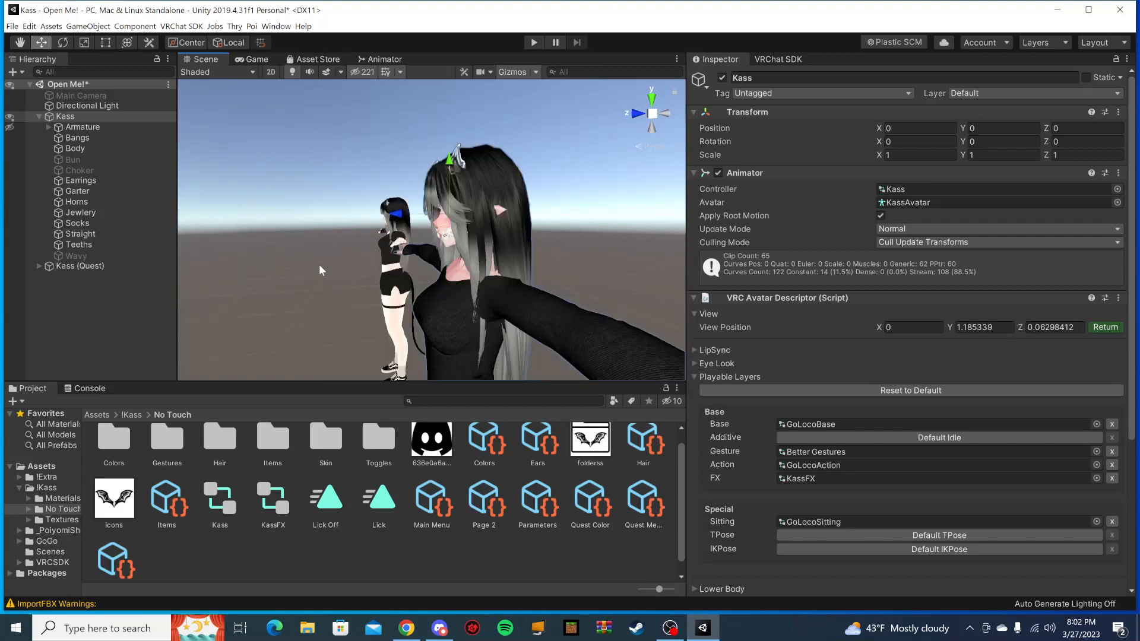
{"action": "middle_click_drag", "start_coordinate": [319, 264], "coordinate": [271, 284]}
{"action": "right_click_drag", "start_coordinate": [270, 283], "coordinate": [333, 305]}
{"action": "middle_click_drag", "start_coordinate": [333, 305], "coordinate": [373, 297]}
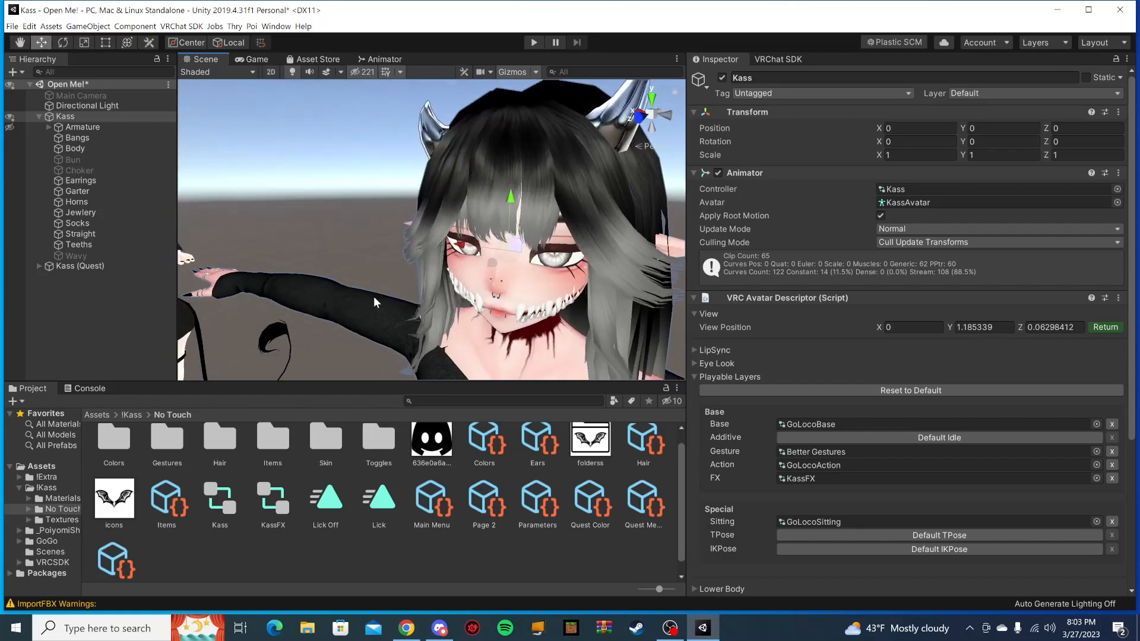
{"action": "right_click_drag", "start_coordinate": [306, 294], "coordinate": [373, 298]}
{"action": "mouse_move", "coordinate": [372, 299]}
{"action": "middle_mouse_down"}
{"action": "mouse_move", "coordinate": [381, 265]}
{"action": "mouse_move", "coordinate": [374, 289]}
{"action": "middle_mouse_up"}
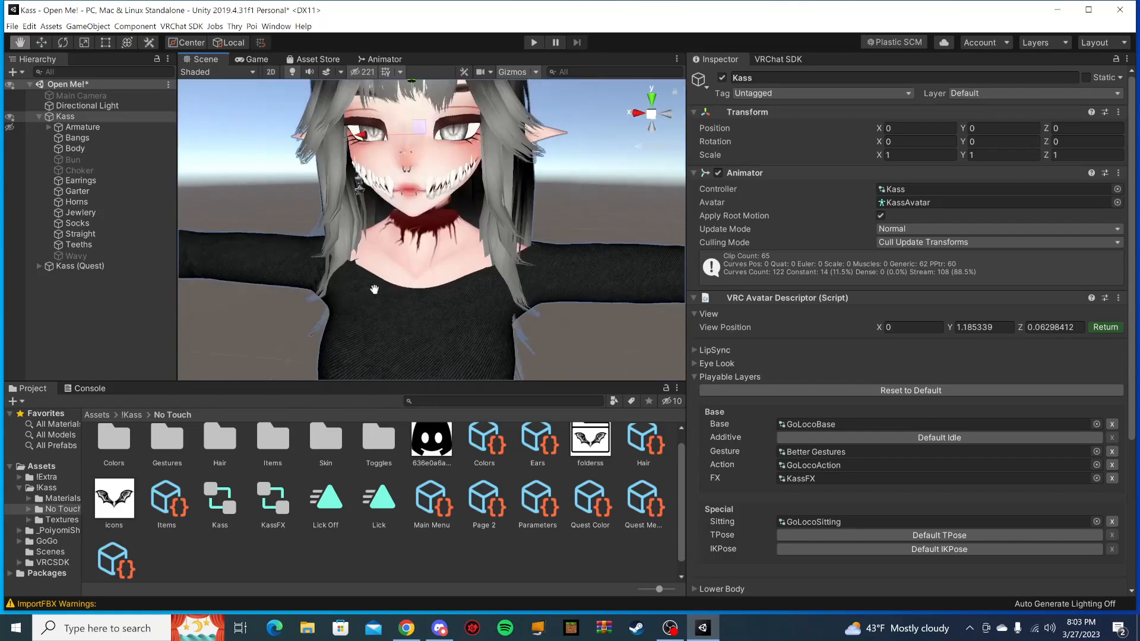
Step: Shift the Kass avatar's view position marker between the eyes to about X 0.00085 and Z 0.0552
{"action": "scroll", "coordinate": [373, 283], "scroll_direction": "down", "scroll_amount": 5}
{"action": "scroll", "coordinate": [373, 281], "scroll_direction": "up", "scroll_amount": 5}
{"action": "left_click_drag", "start_coordinate": [398, 132], "coordinate": [399, 132]}
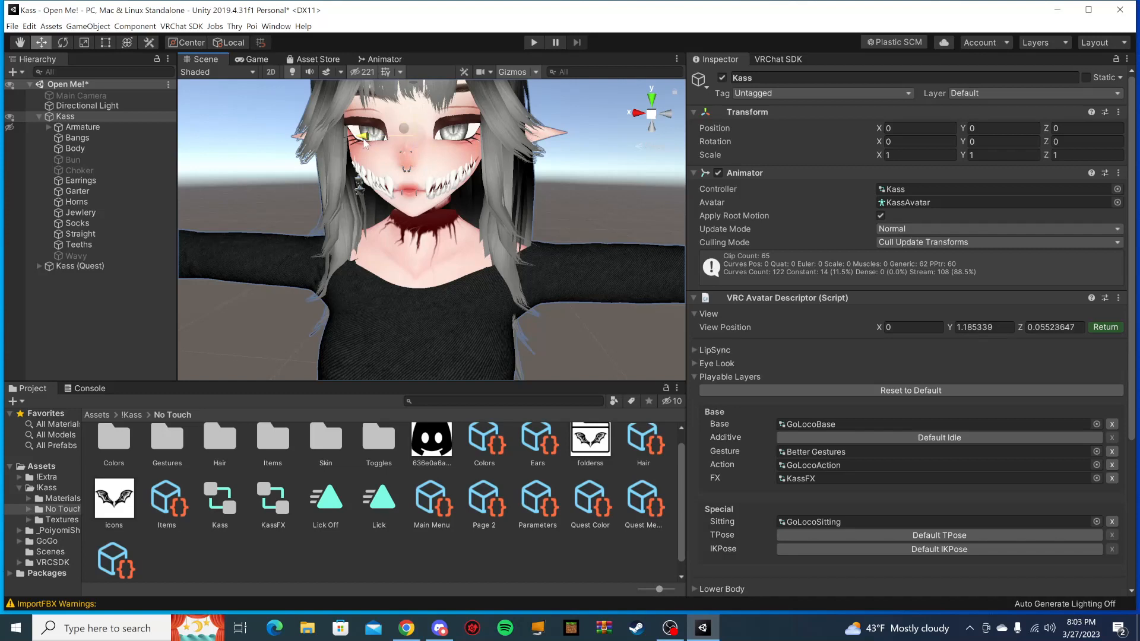
{"action": "left_click_drag", "start_coordinate": [364, 143], "coordinate": [364, 143]}
{"action": "middle_click_drag", "start_coordinate": [401, 151], "coordinate": [380, 150]}
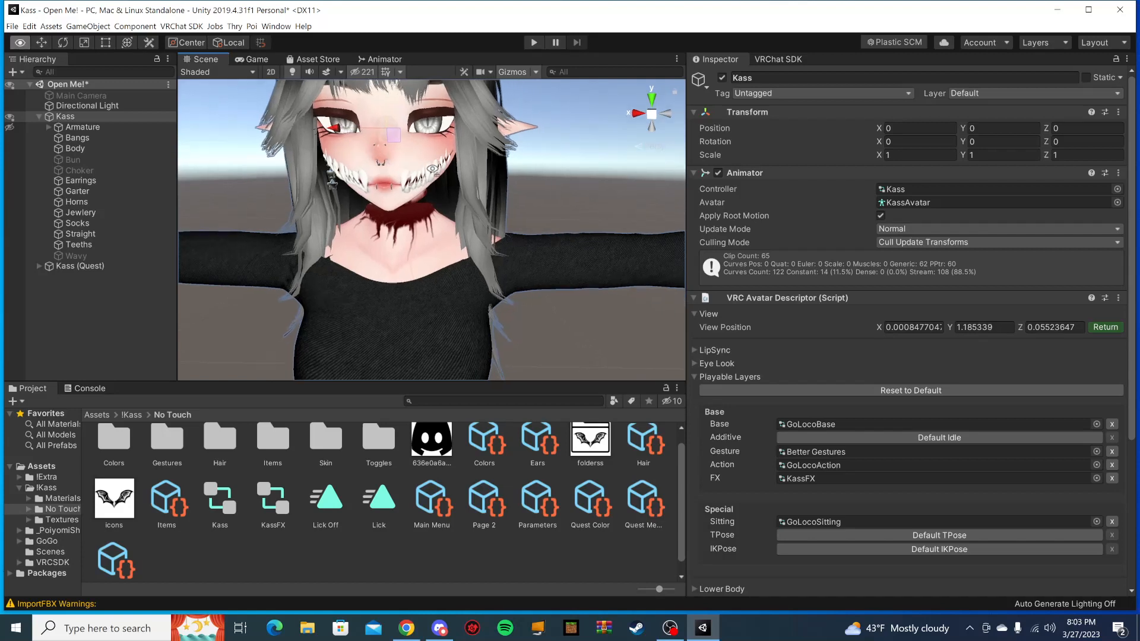
{"action": "left_click_drag", "start_coordinate": [380, 150], "coordinate": [405, 160], "text": "alt"}
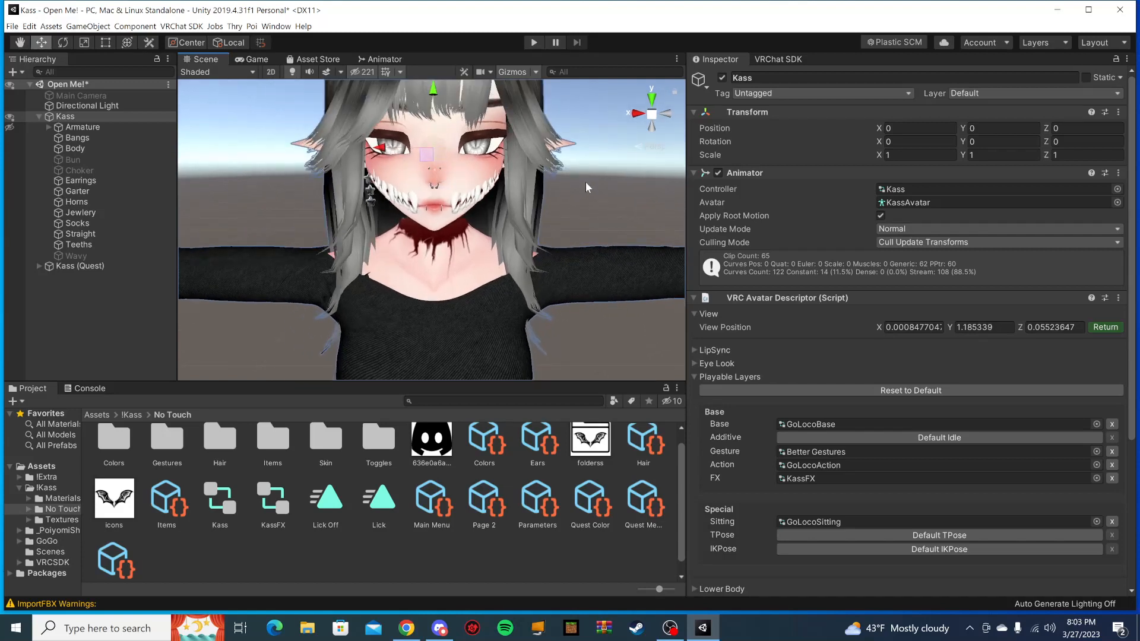
Step: Clear the selection, view the whole avatar and reselect the Kass root object
{"action": "left_click", "coordinate": [586, 182]}
{"action": "scroll", "coordinate": [383, 227], "scroll_direction": "down", "scroll_amount": 5}
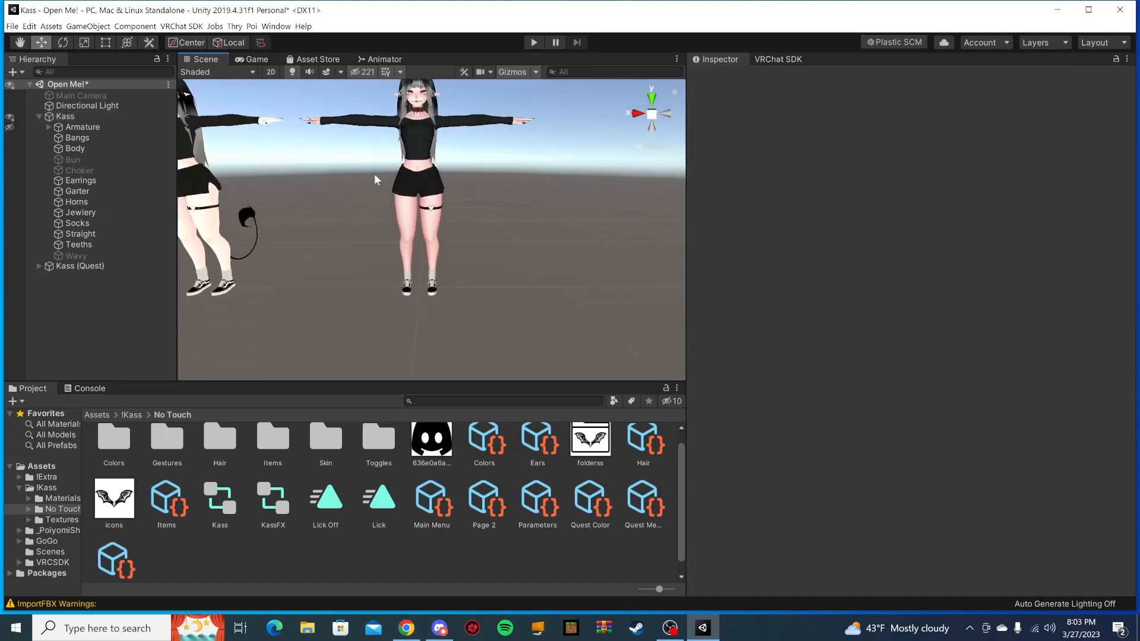
{"action": "middle_click_drag", "start_coordinate": [374, 173], "coordinate": [389, 203]}
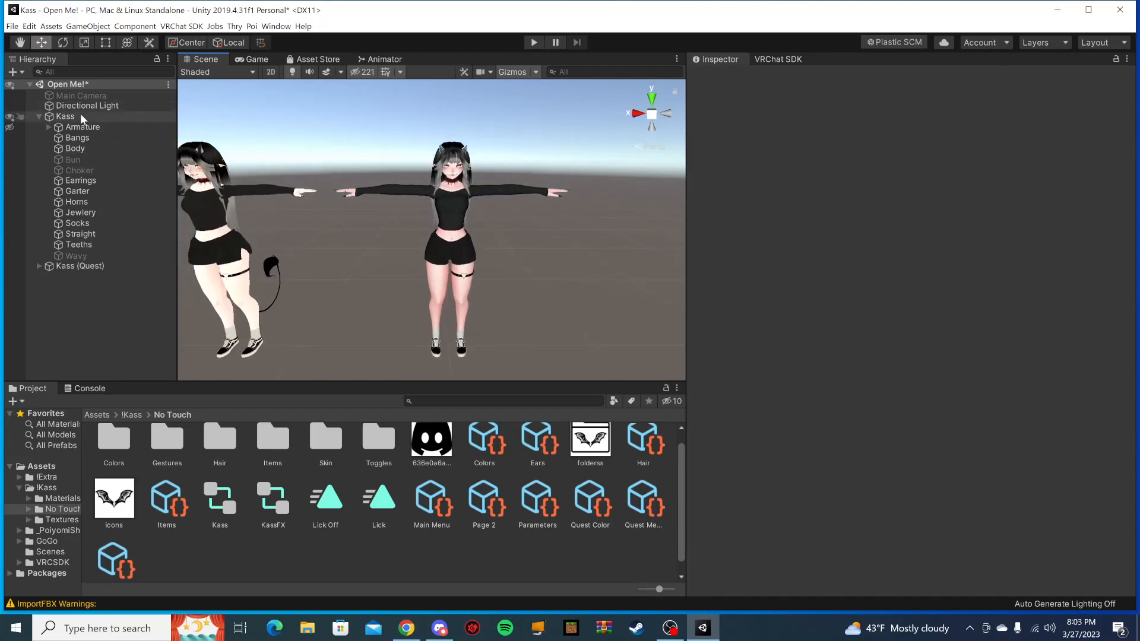
{"action": "left_click", "coordinate": [65, 117]}
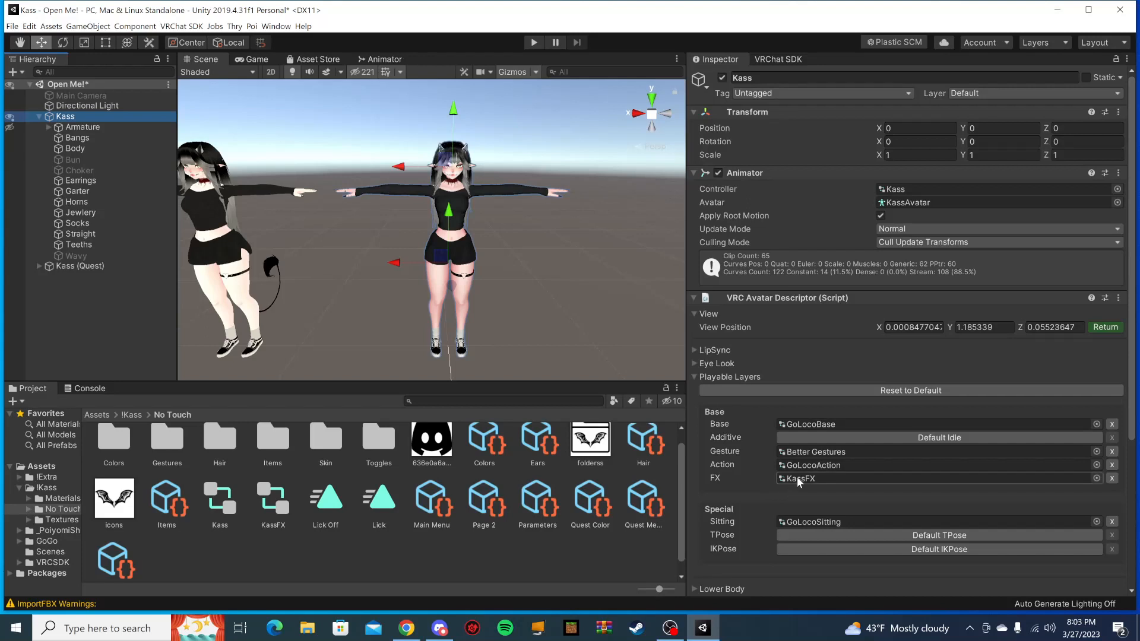
Step: Build and publish the Kass avatar for Windows from the VRChat SDK builder, accepting the automatic anchor override settings
{"action": "left_click", "coordinate": [798, 61]}
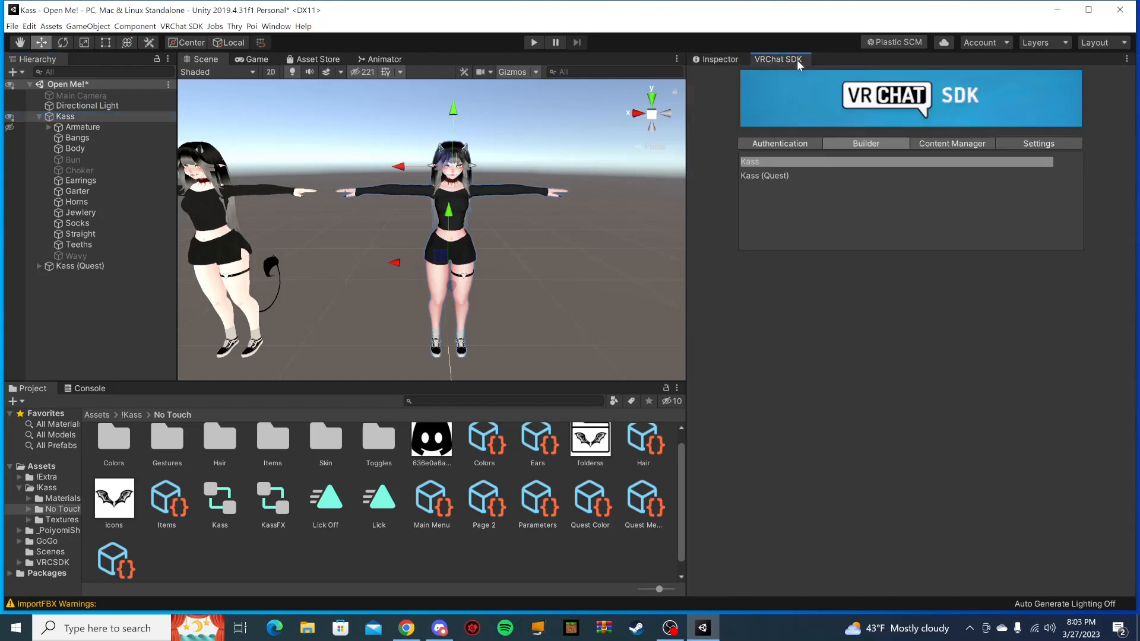
{"action": "left_click", "coordinate": [843, 162]}
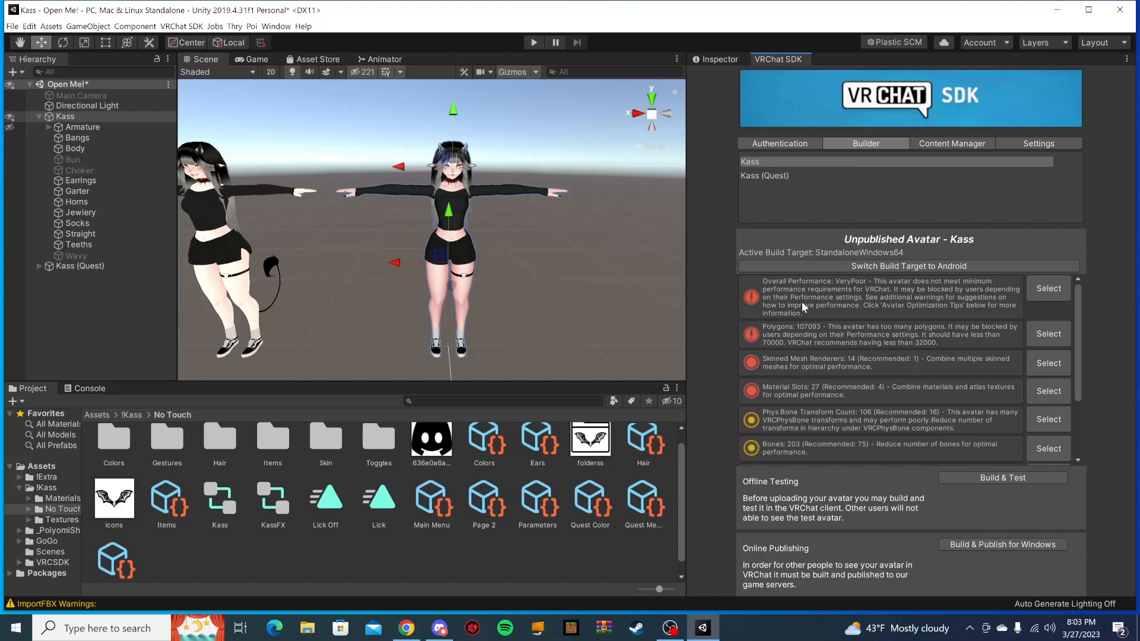
{"action": "left_click", "coordinate": [1007, 545]}
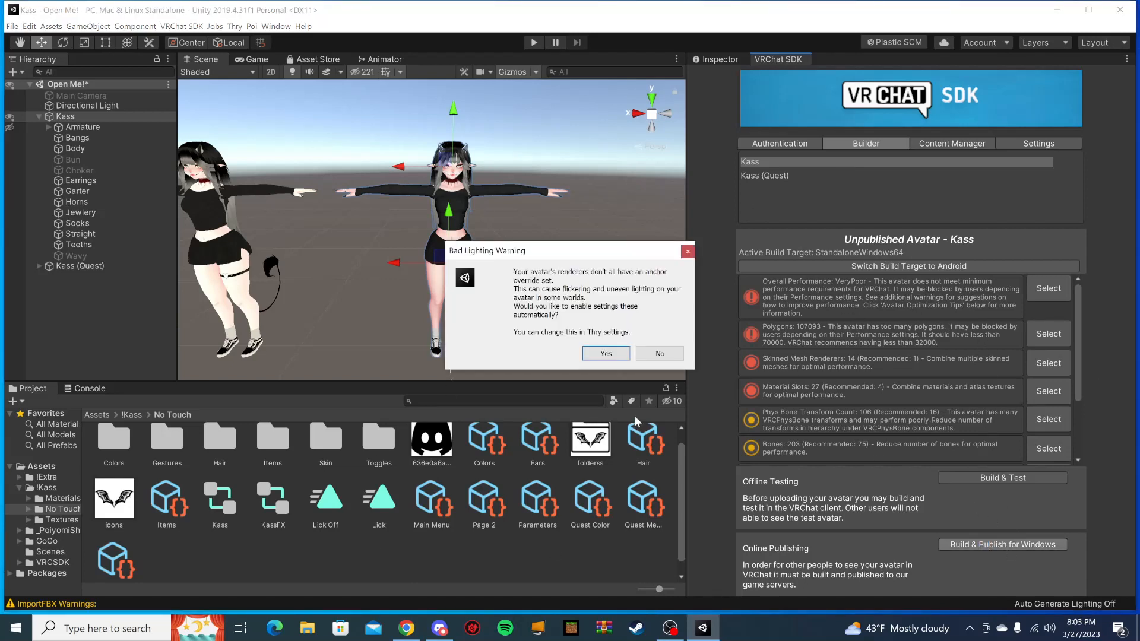
{"action": "left_click", "coordinate": [606, 353]}
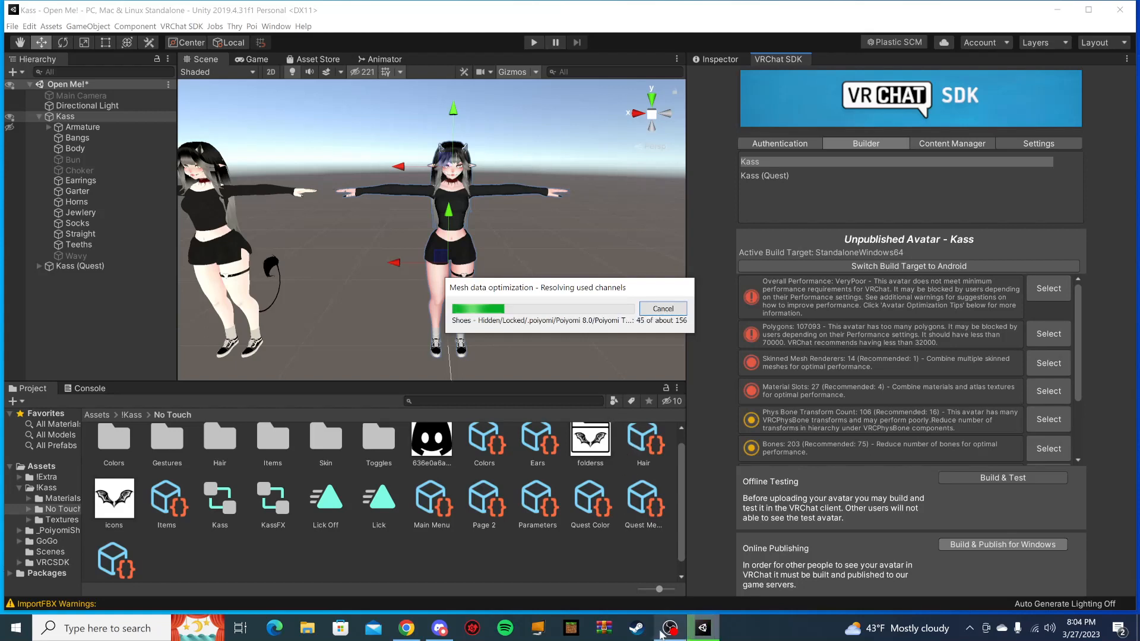
Step: Switch to OBS Studio while the avatar build is running
{"action": "mouse_move", "coordinate": [660, 634]}
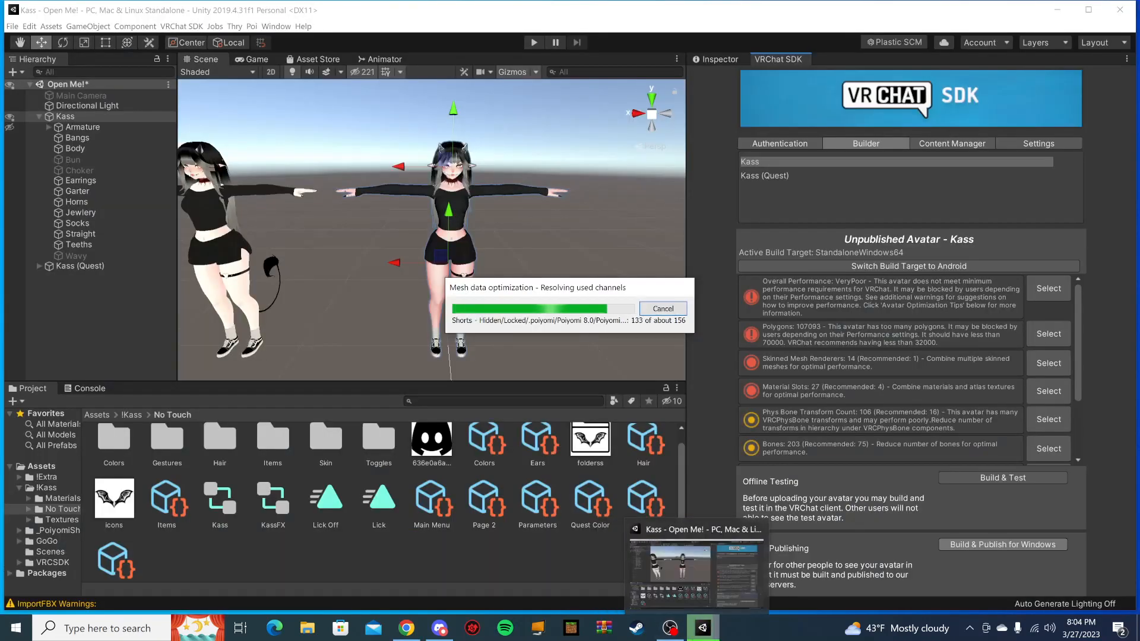
{"action": "left_click", "coordinate": [670, 628]}
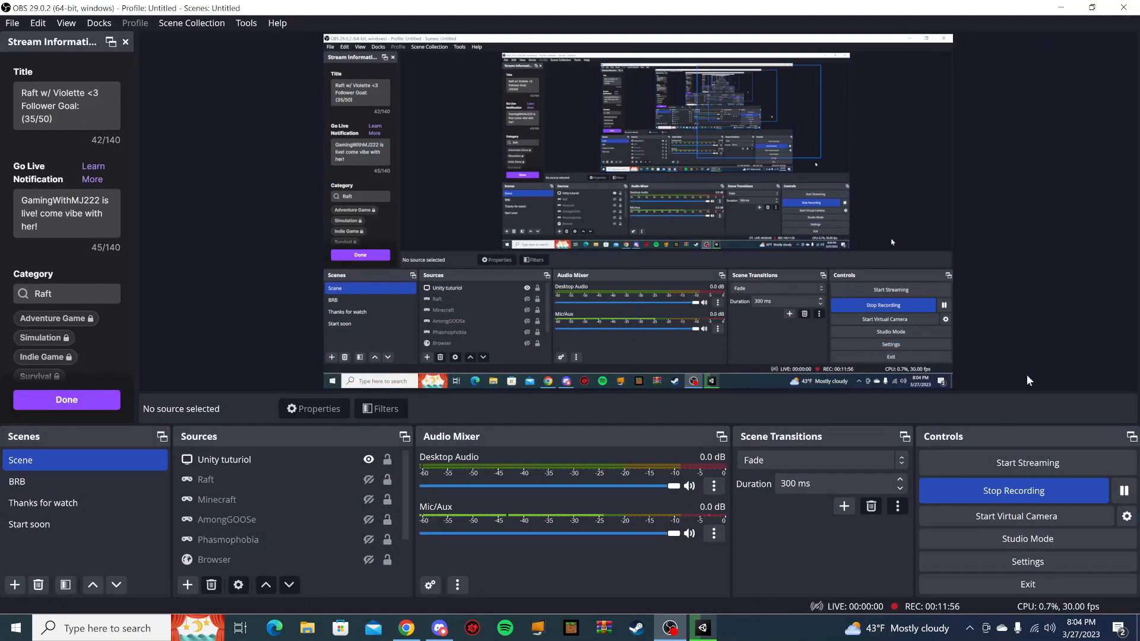